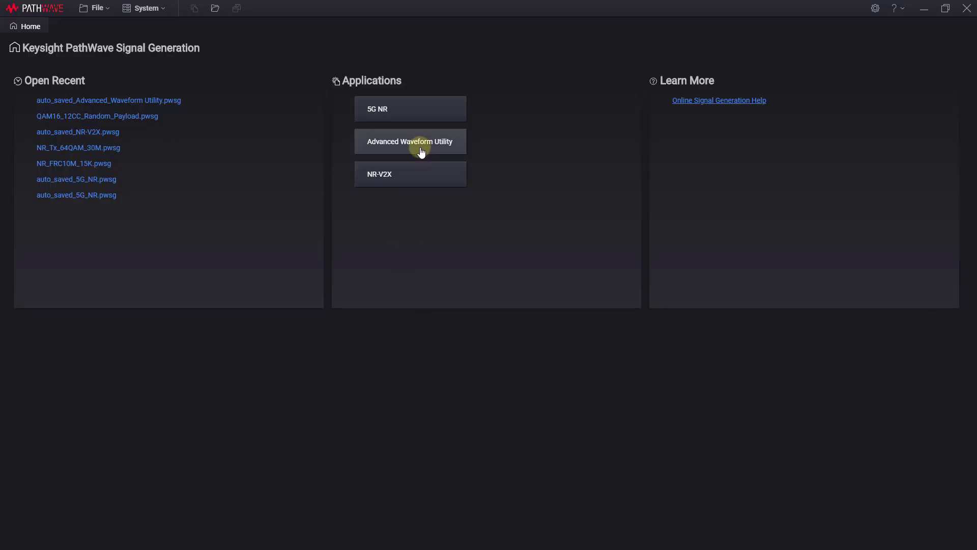
In the Advanced Waveform Utility, load 5GNR_DL_100M_TM1.1.wfm and generate it.
left_click(421, 149)
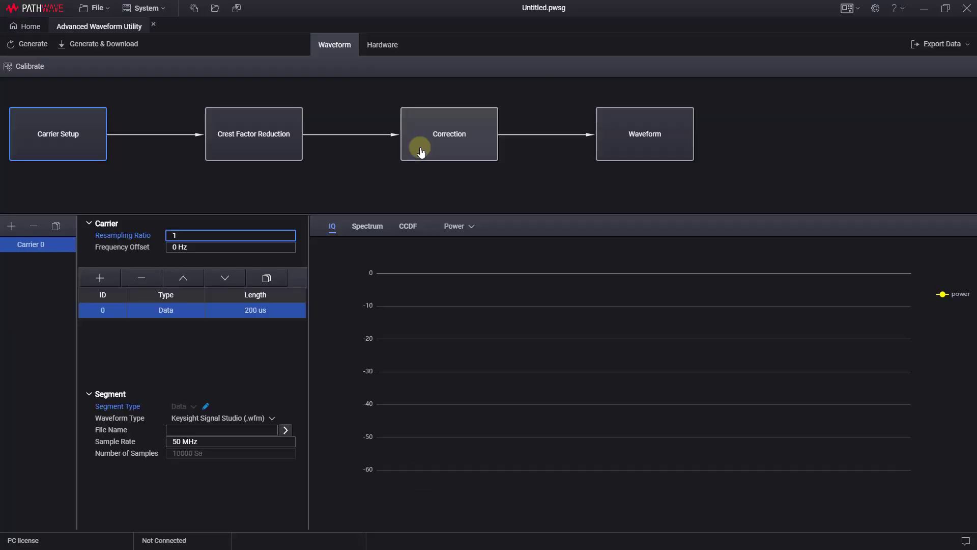
left_click(282, 429)
left_click(229, 86)
left_click(683, 537)
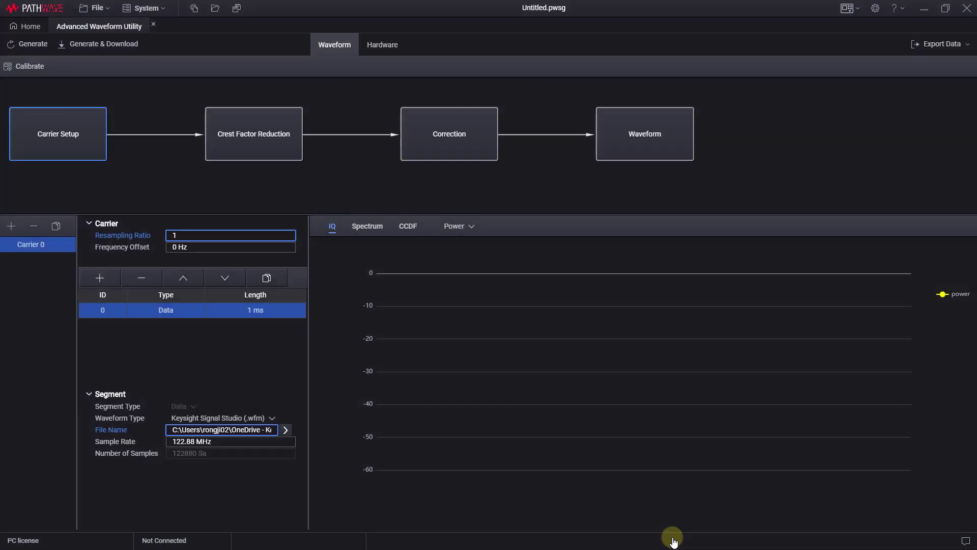
left_click(20, 44)
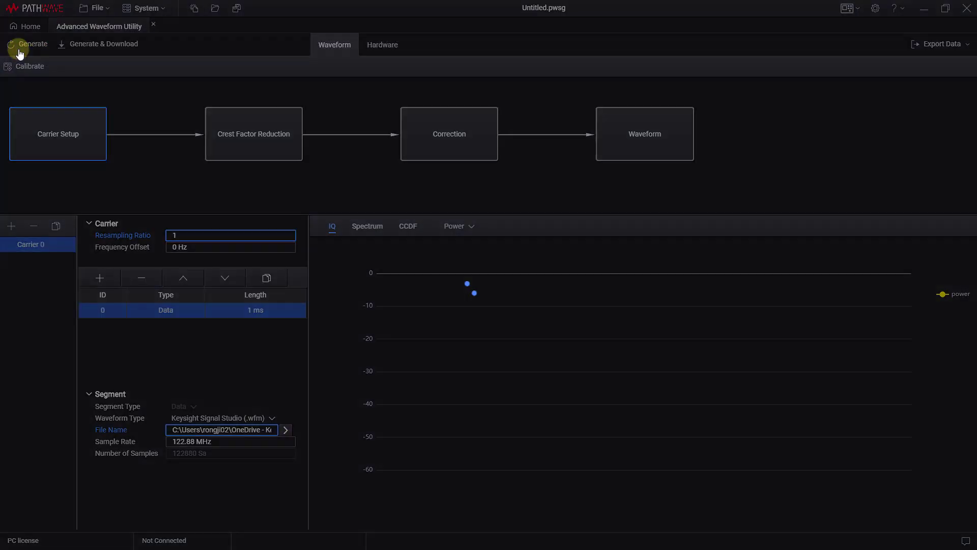
Regenerate with Resampling Ratio 3 so the spectrum spans ±184.32 MHz.
left_click(374, 228)
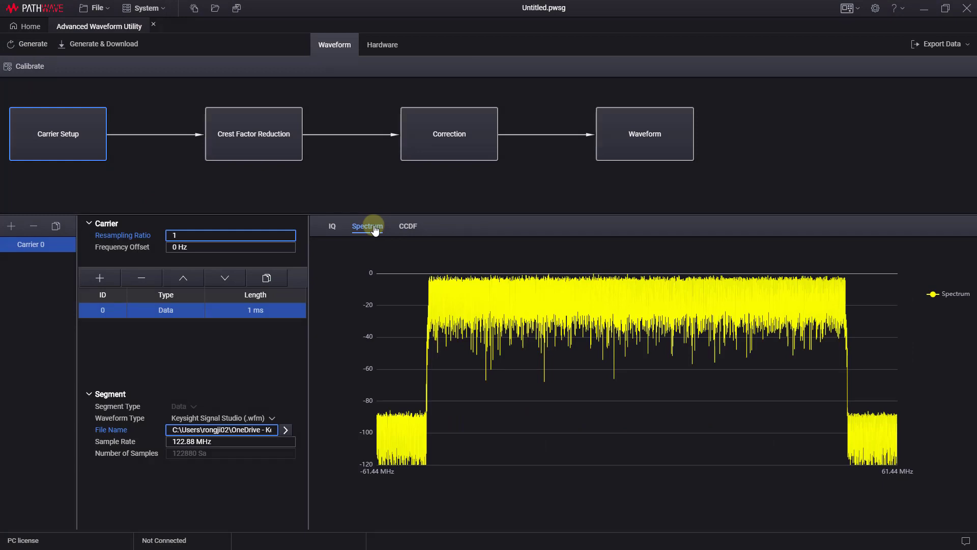
type("3")
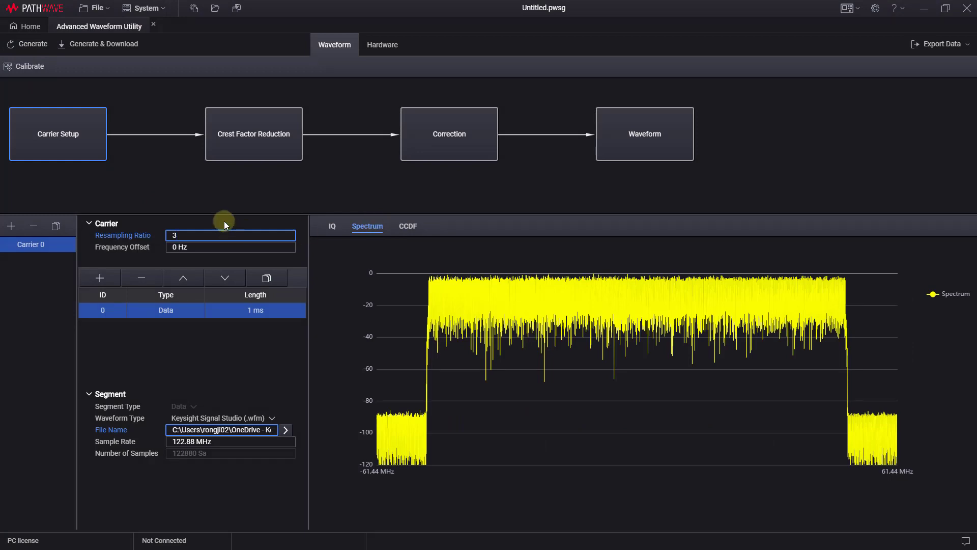
left_click(23, 53)
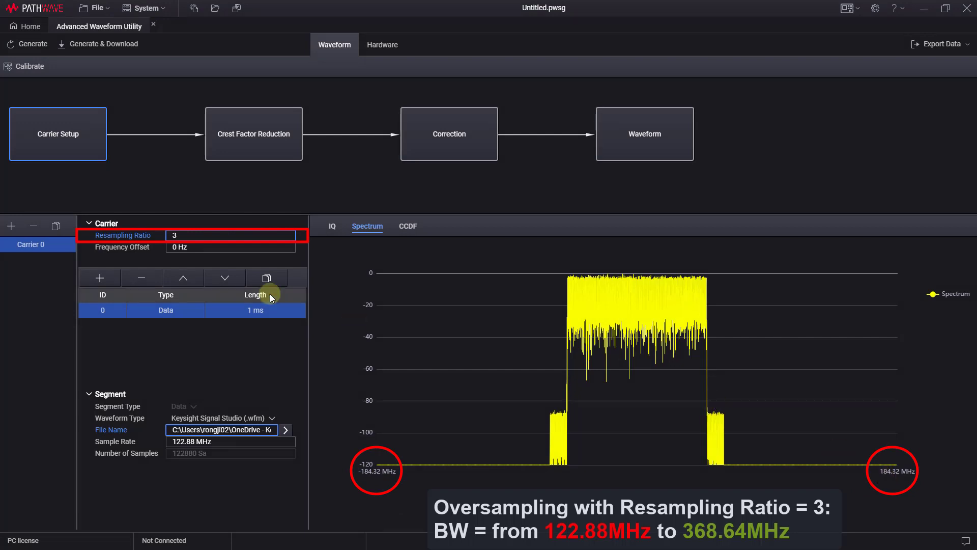
Override Sample Rate to 12.288 GHz and regenerate, giving a 10 us, ±6.14 GHz spectrum.
left_click(183, 441)
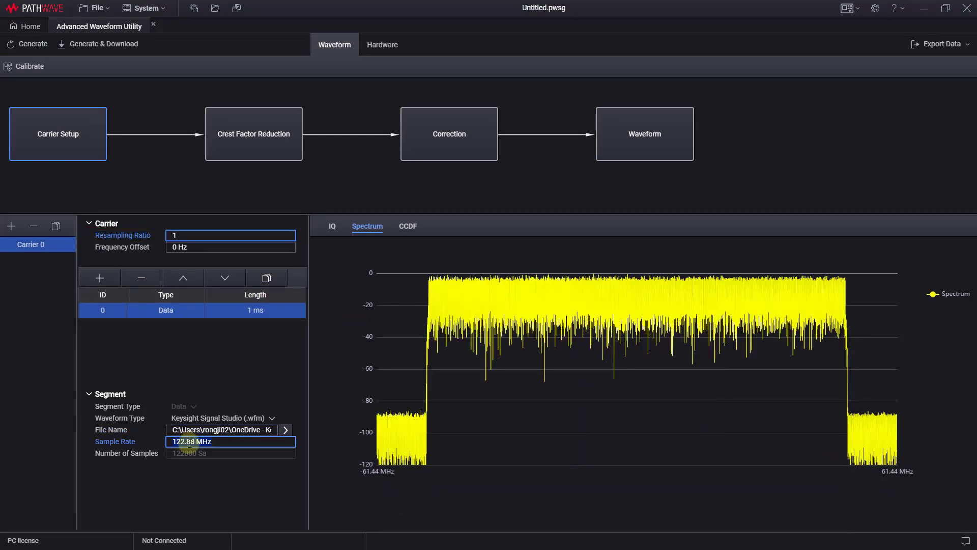
type("12.288 GHz")
key("Return")
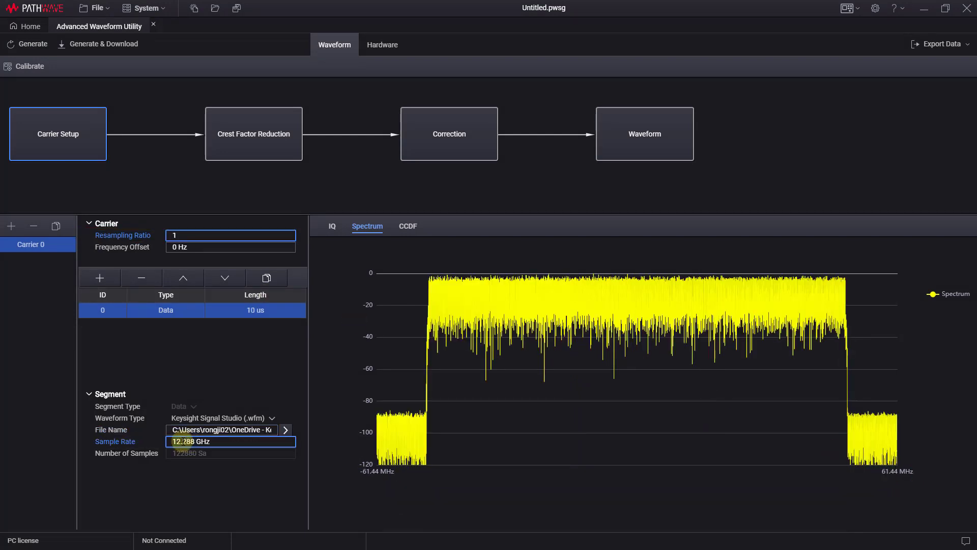
left_click(13, 53)
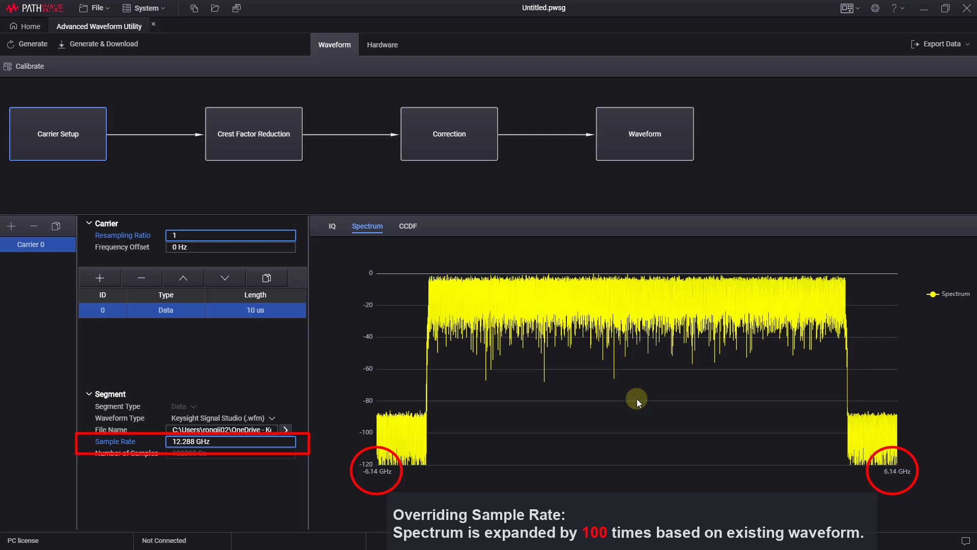
Switch Waveform Type to ASCII / CSV / Text and load 16qam_1g_iqdata.csv.
left_click(270, 419)
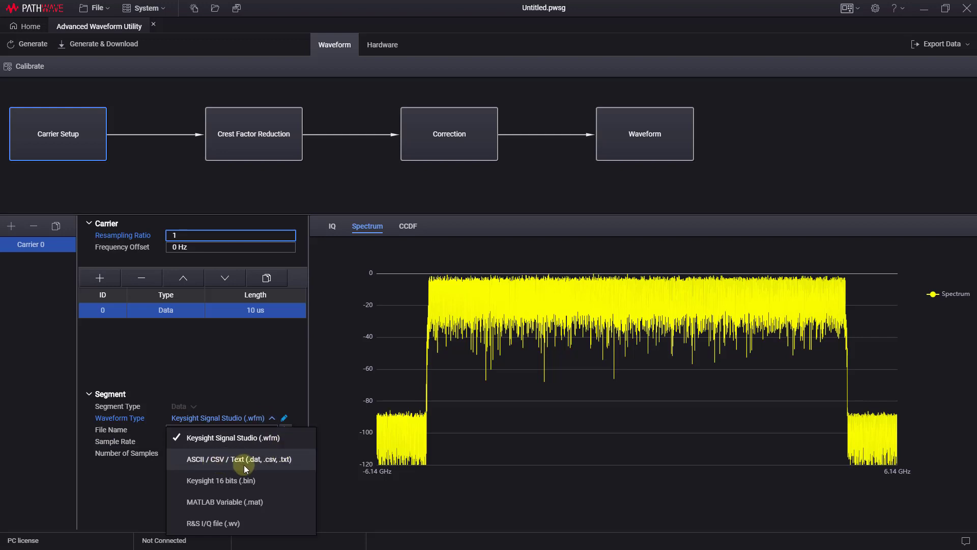
left_click(278, 465)
left_click(286, 453)
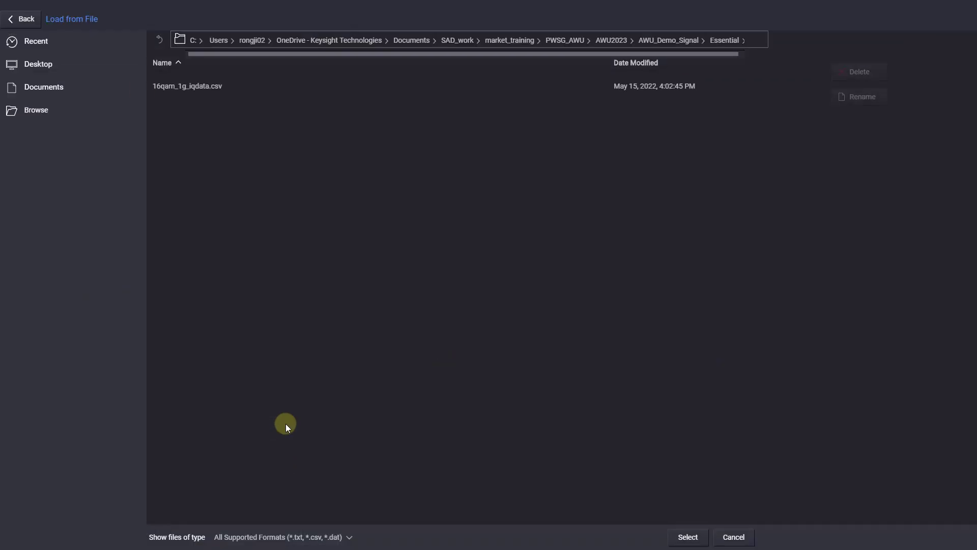
left_click(176, 88)
left_click(688, 537)
Set Sample Rate to 1 GHz and generate the 320 us segment spanning ±500 MHz.
left_click(279, 464)
type("1G")
key("Return")
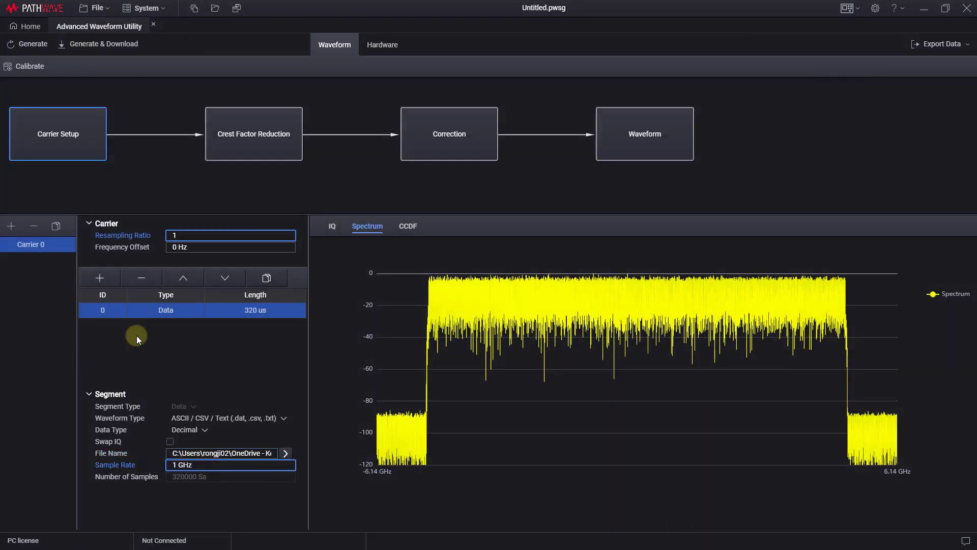
left_click(28, 45)
left_click(847, 9)
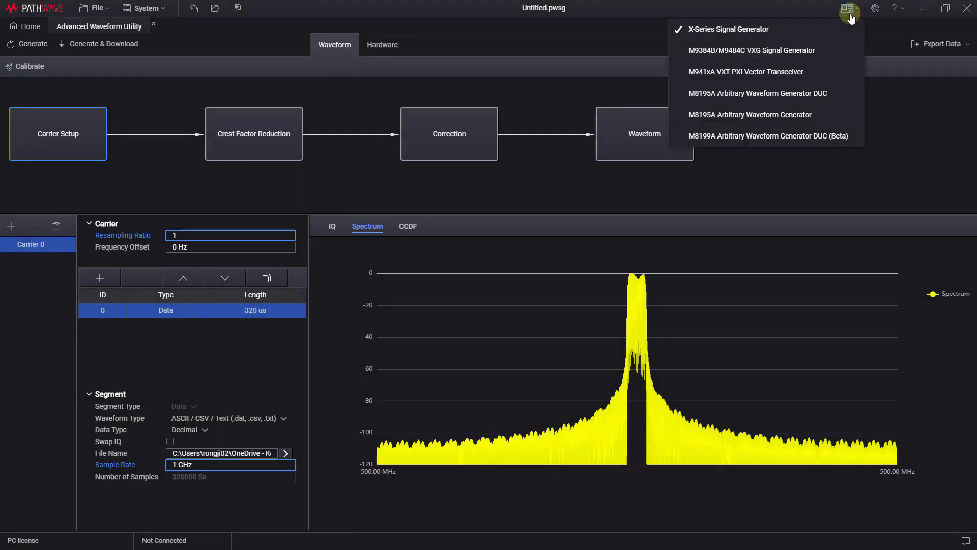
left_click(392, 47)
left_click(392, 47)
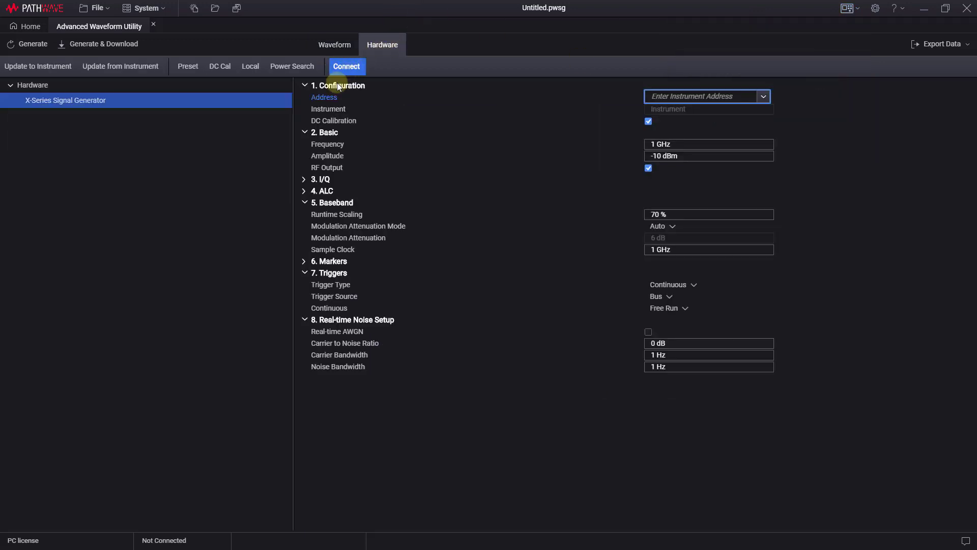
left_click(337, 46)
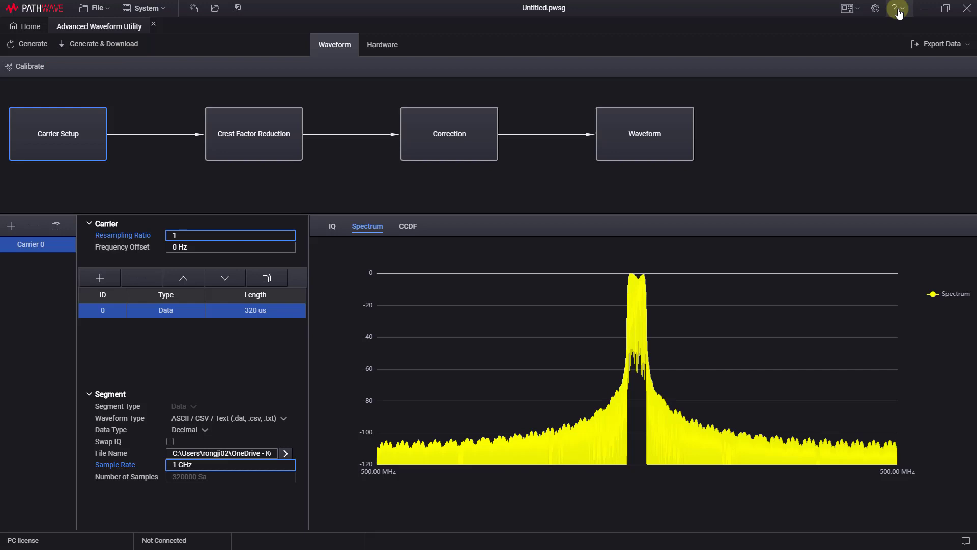
Show the SCPI Reference's AWU Waveform Settings page, scrolled to Waveform Length.
left_click(895, 9)
left_click(883, 53)
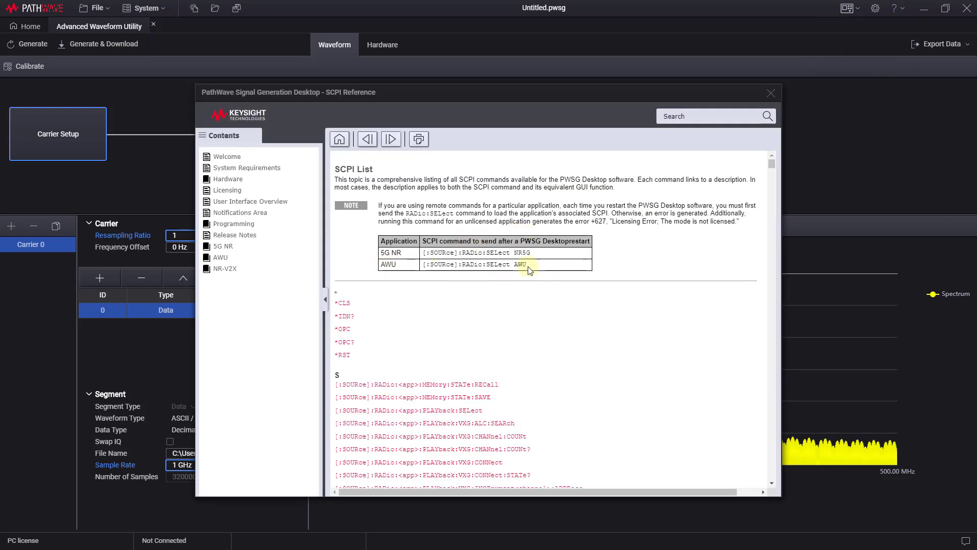
left_click(221, 257)
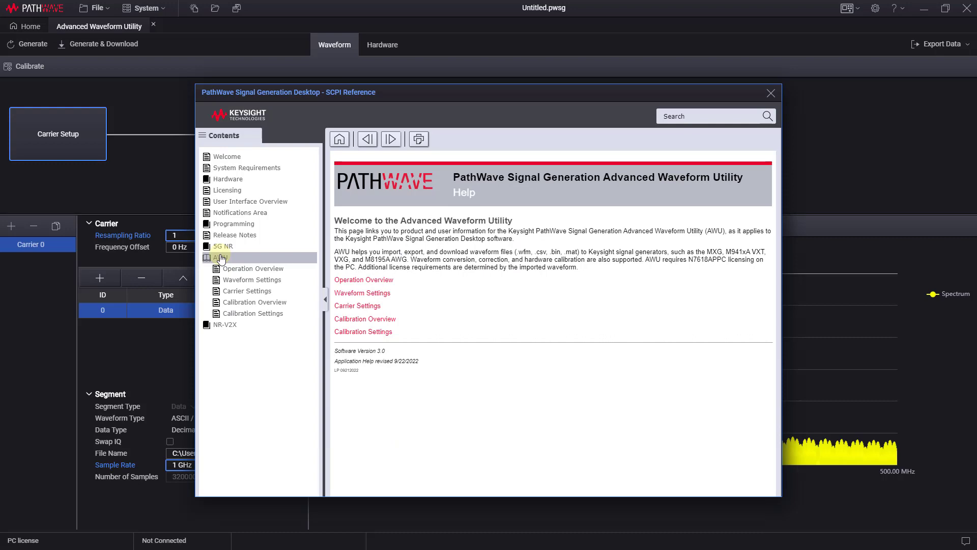
left_click(363, 293)
scroll(372, 186, "down", 10)
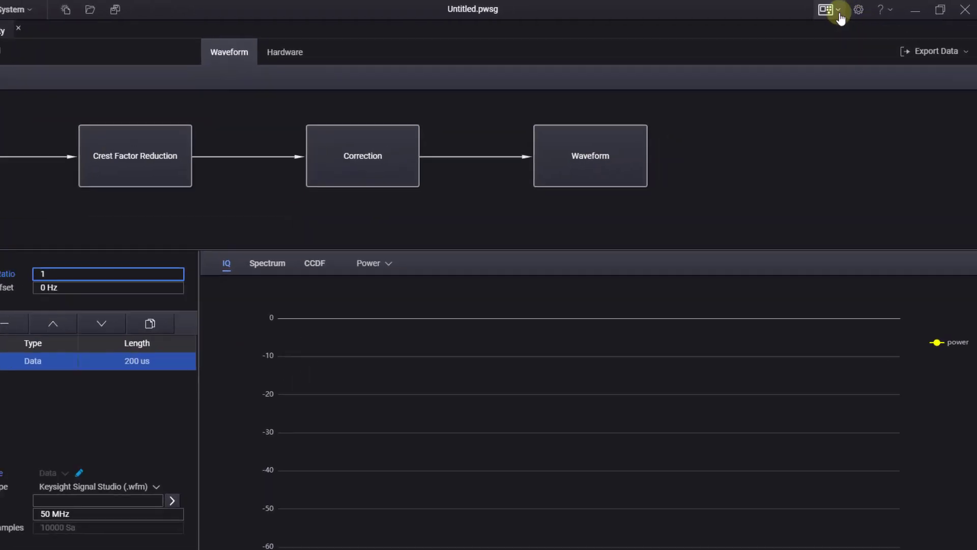
Target the M8195A Arbitrary Waveform Generator DUC at the first listed address and connect.
left_click(839, 15)
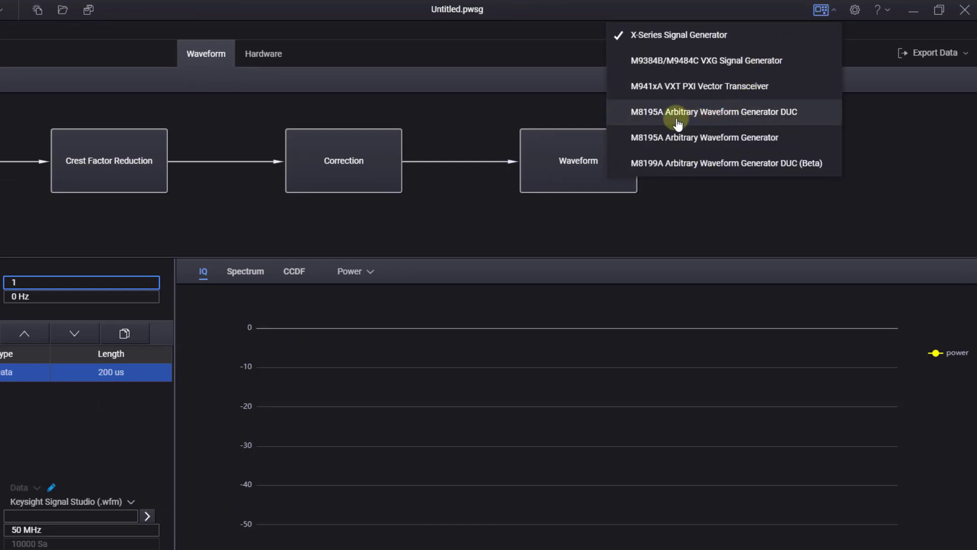
left_click(674, 118)
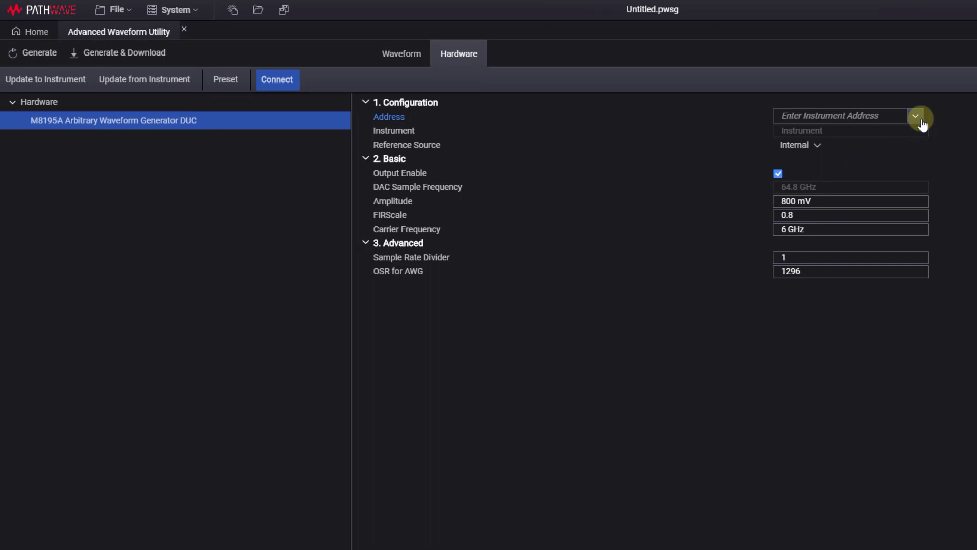
left_click(915, 116)
left_click(871, 147)
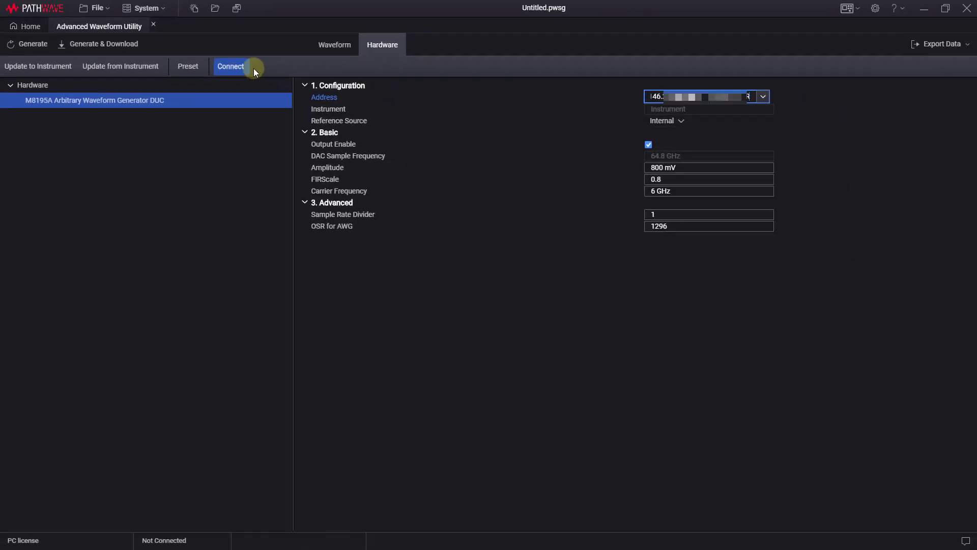
left_click(254, 68)
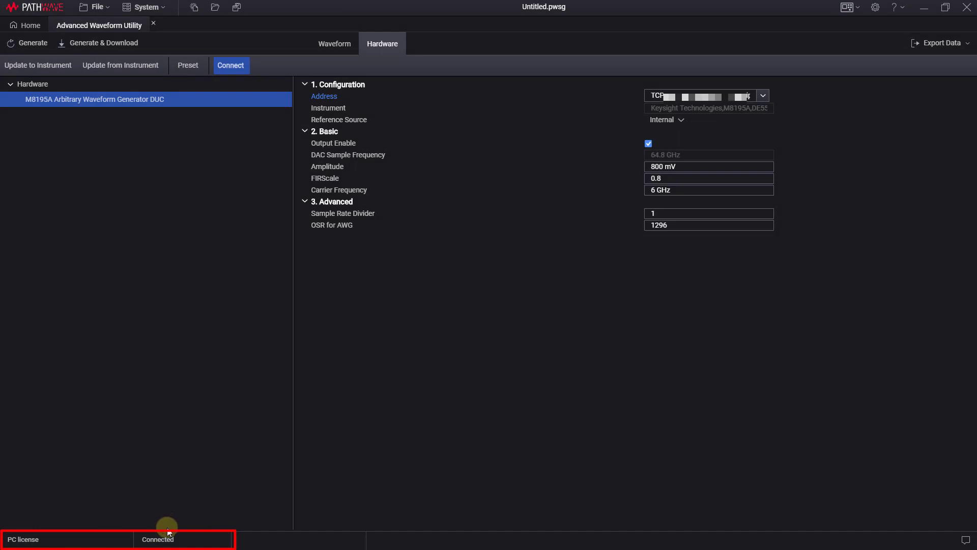
Load Lab2_802_15_3d_8G.wfm (4.55 us at 32 GHz) as the segment waveform.
left_click(332, 43)
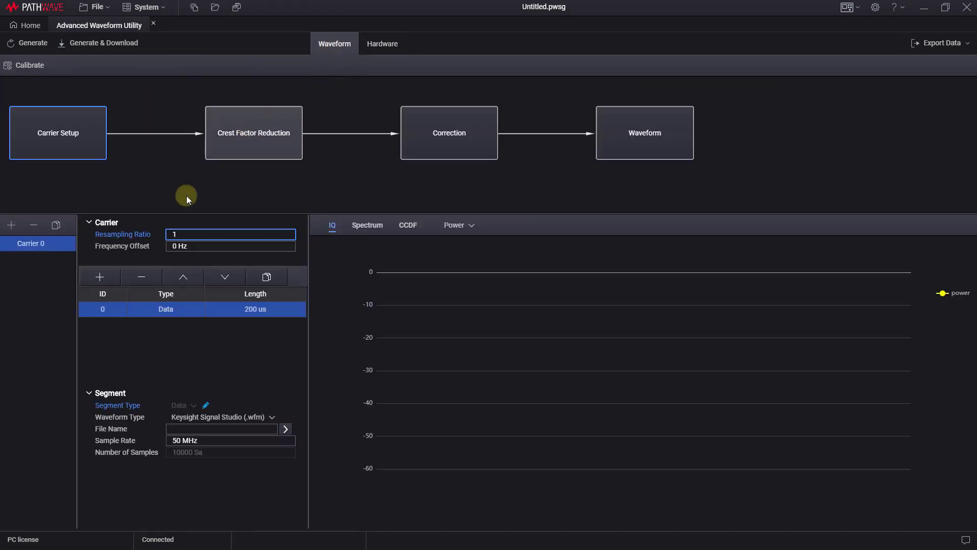
left_click(286, 429)
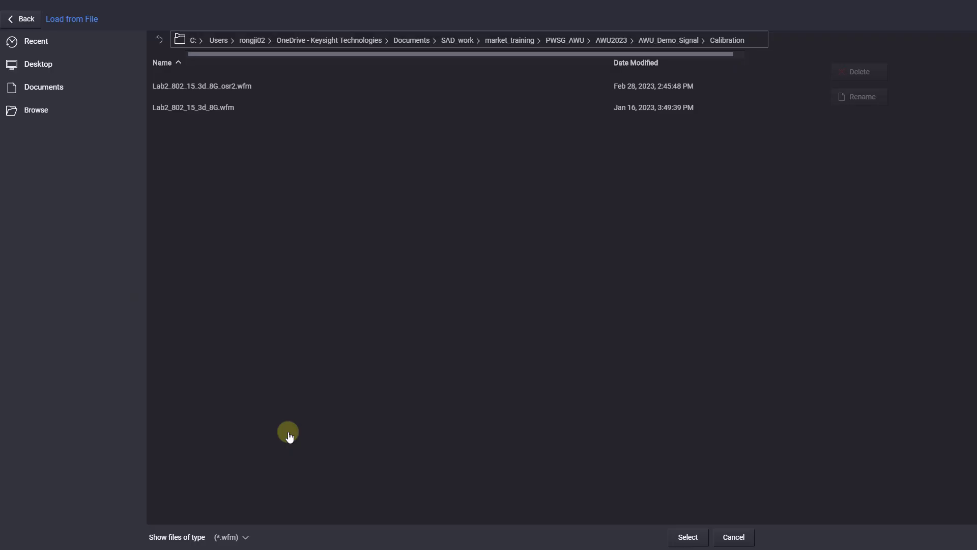
left_click(178, 107)
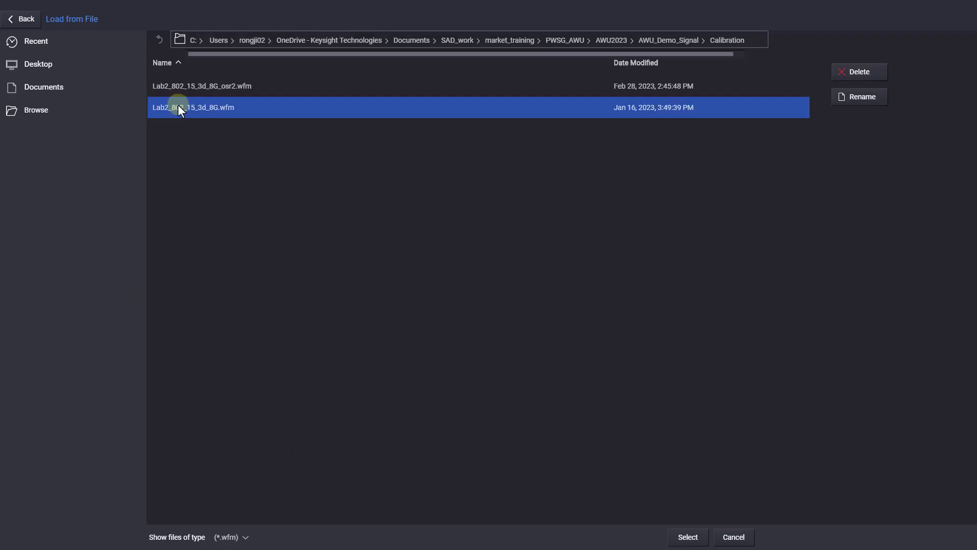
left_click(687, 537)
Generate and download the waveform, then bring up the Correction stage settings.
left_click(79, 46)
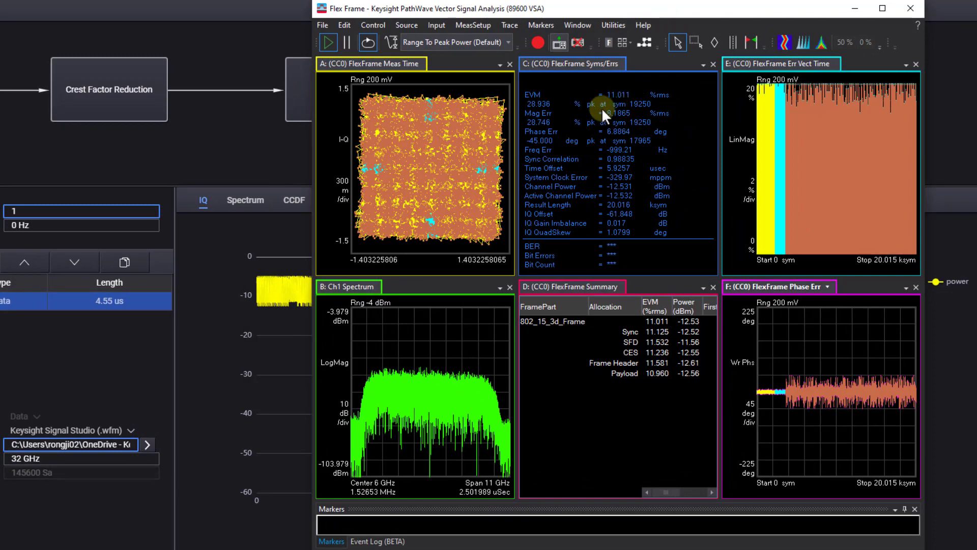
left_click(855, 8)
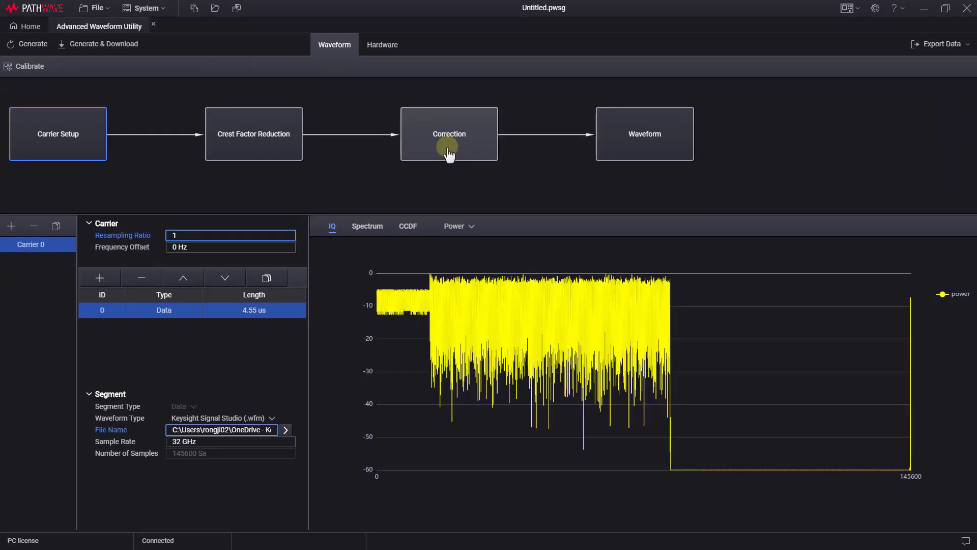
left_click(447, 153)
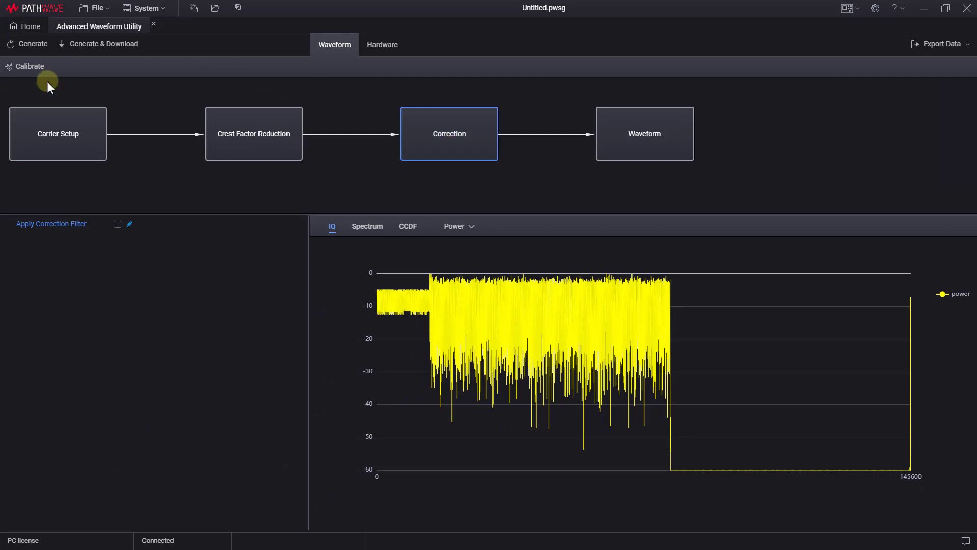
Choose Multitone Calibration with a 16 GSa/s calibration waveform sample rate.
left_click(30, 66)
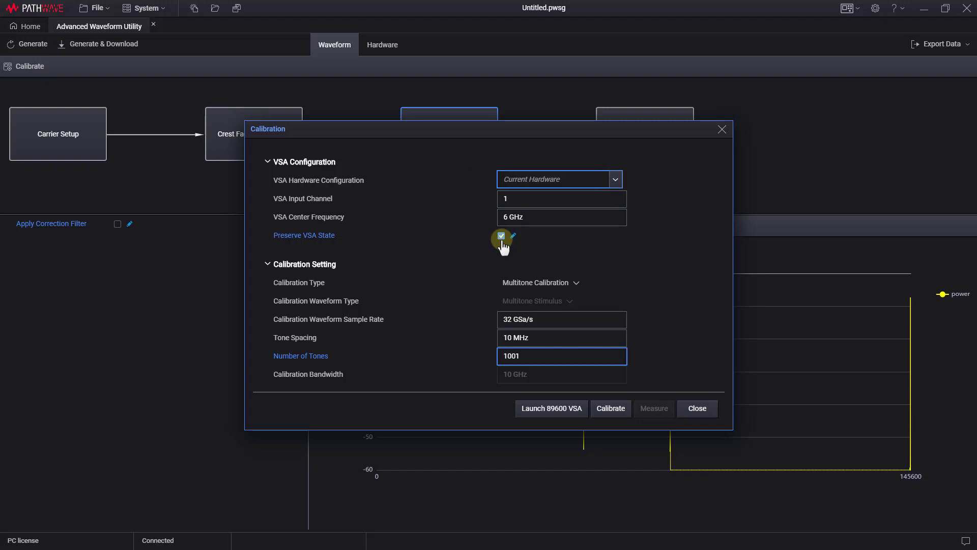
left_click(536, 283)
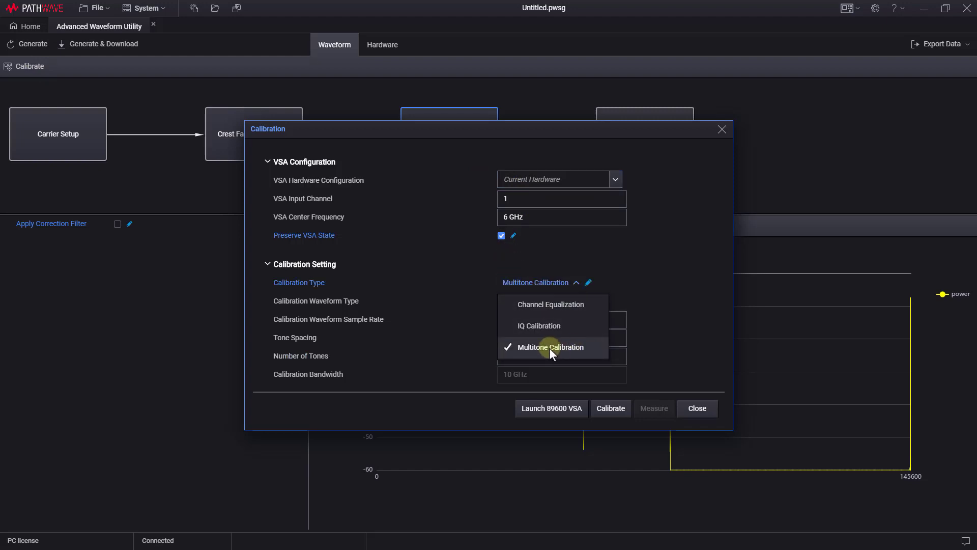
left_click(588, 347)
left_click(510, 320)
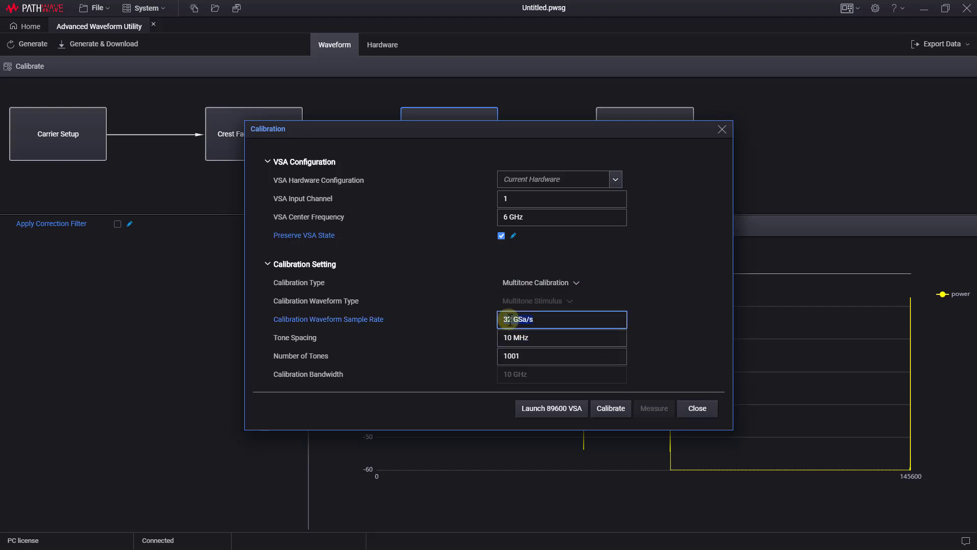
type("16g")
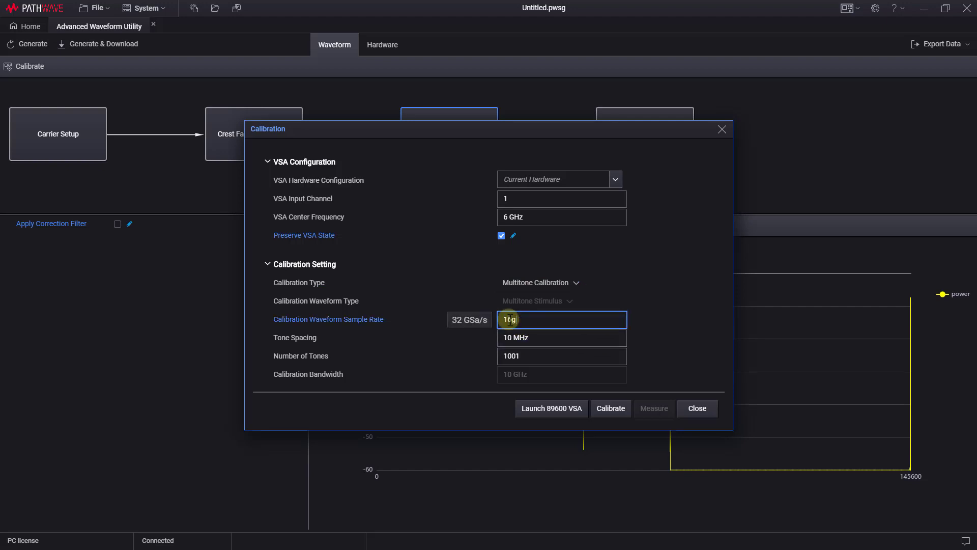
key("Return")
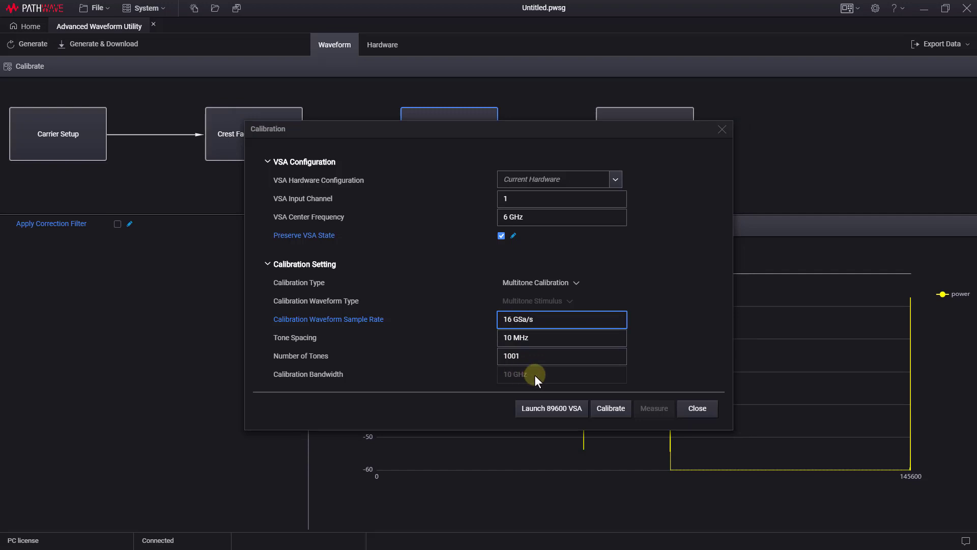
Run the multitone calibration, applying the MtResp.csv filter over 10 GHz, and read the completion notice.
left_click(608, 411)
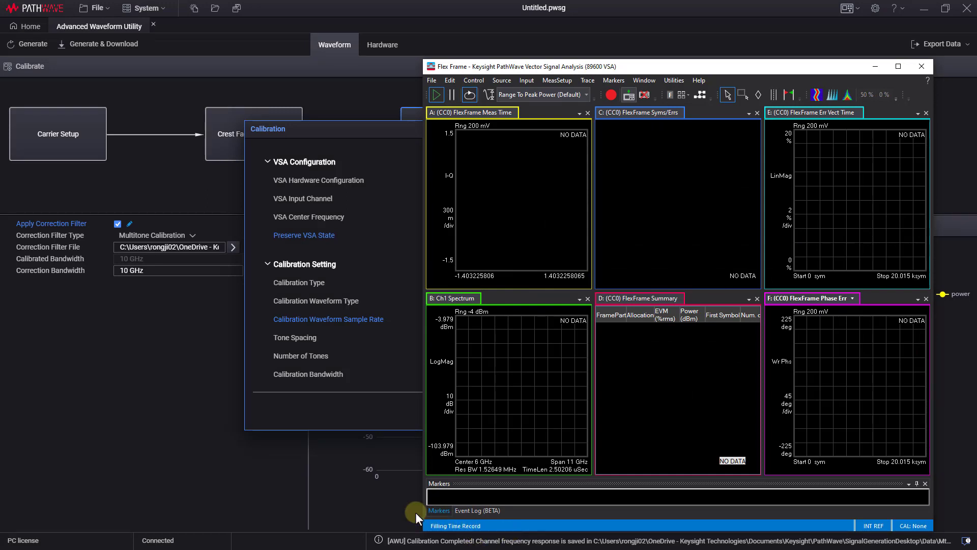
left_click(398, 508)
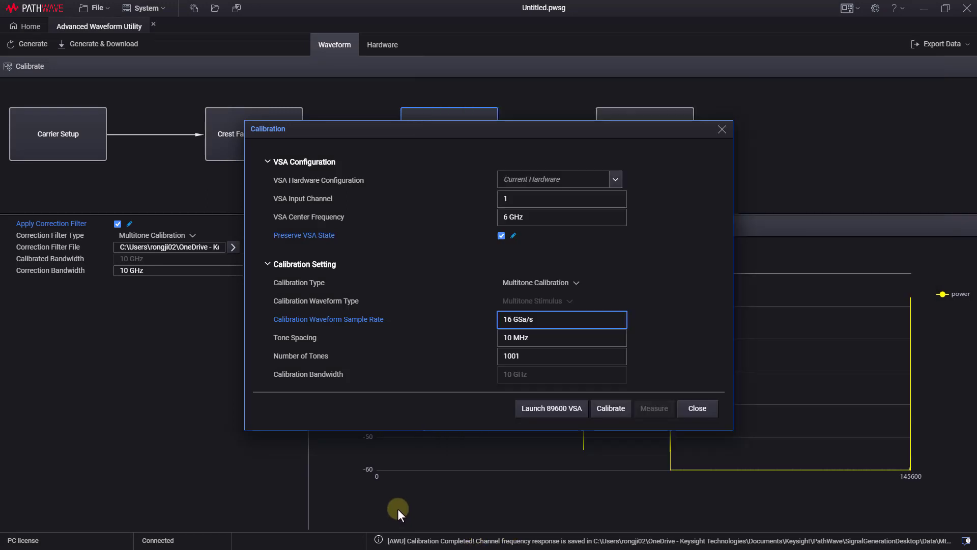
left_click(700, 409)
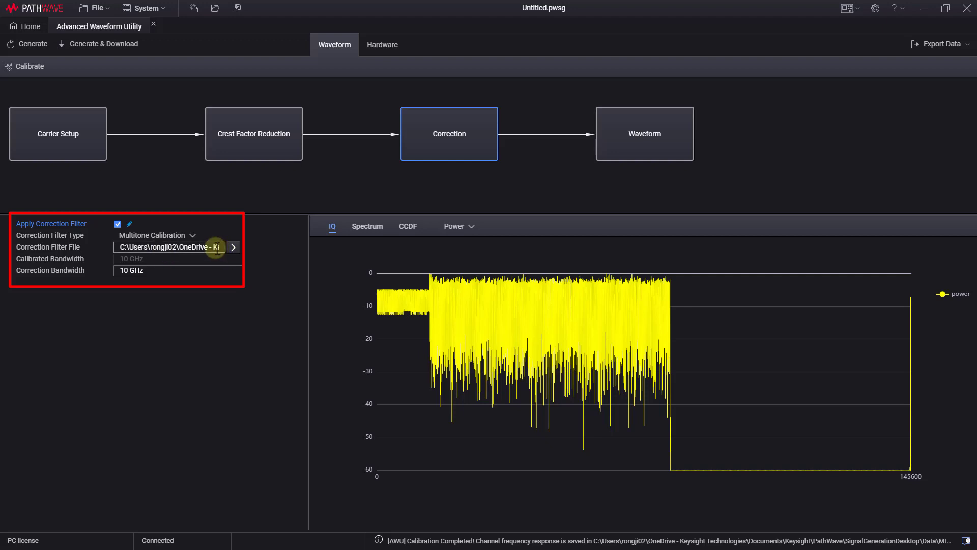
left_click(967, 542)
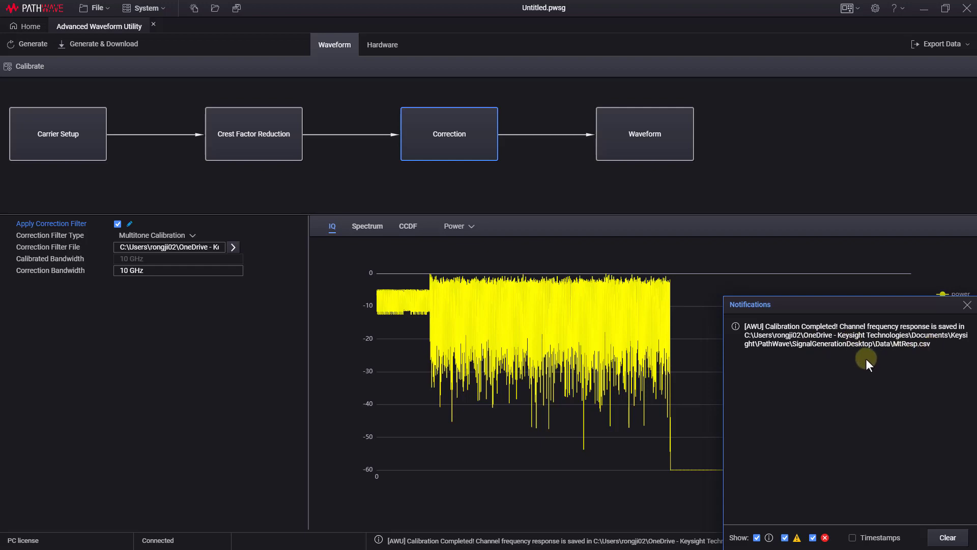
left_click(966, 305)
Download the corrected waveform and maximize the 89600 VSA showing about 4.25 %rms EVM.
left_click(105, 45)
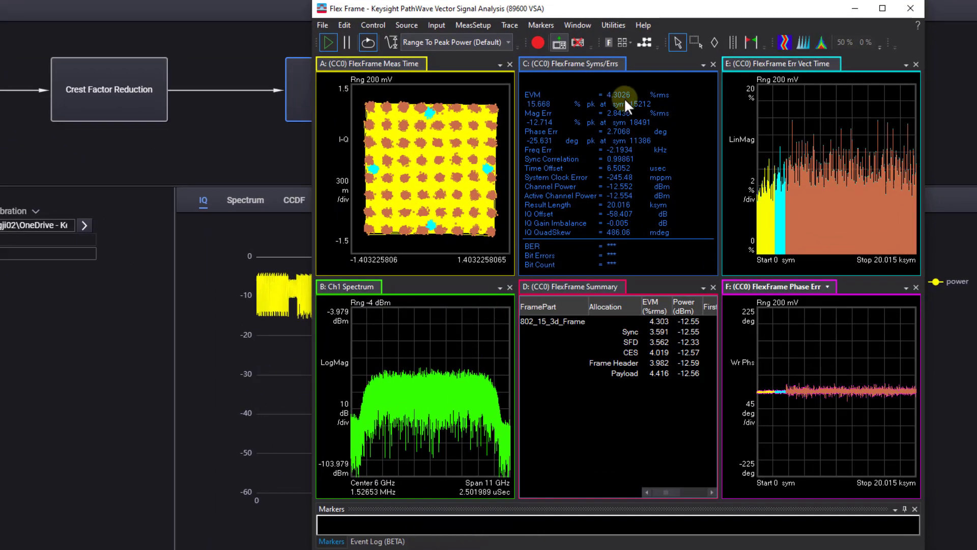
left_click(882, 9)
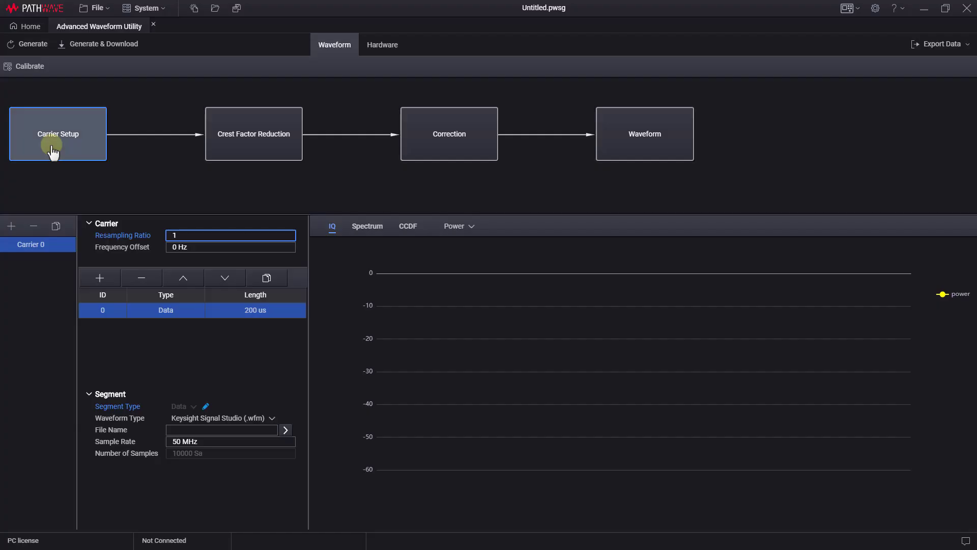
Load QAM16_CC0.wfm into Carrier 0, then add Carrier 1 with QAM16_CC1.wfm.
left_click(290, 432)
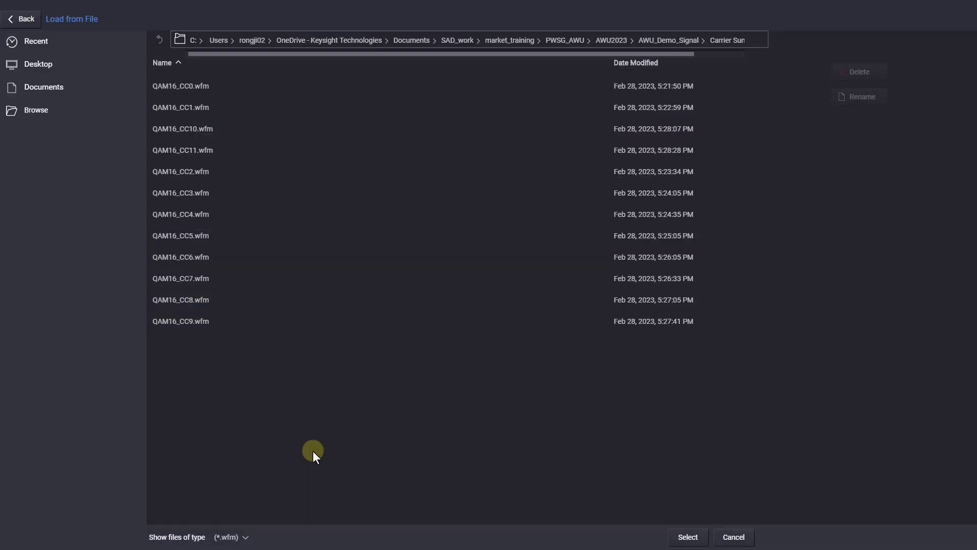
left_click(230, 92)
left_click(667, 537)
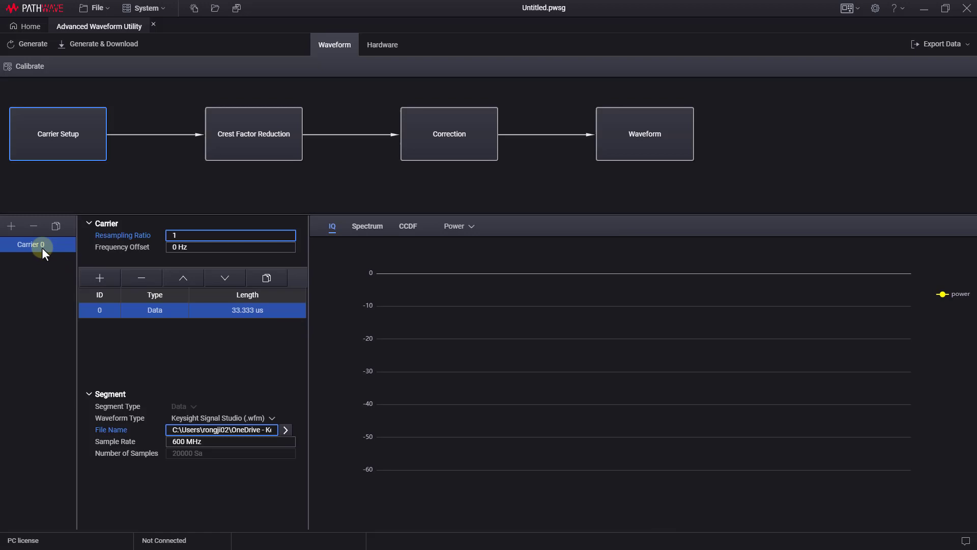
left_click(11, 226)
left_click(17, 265)
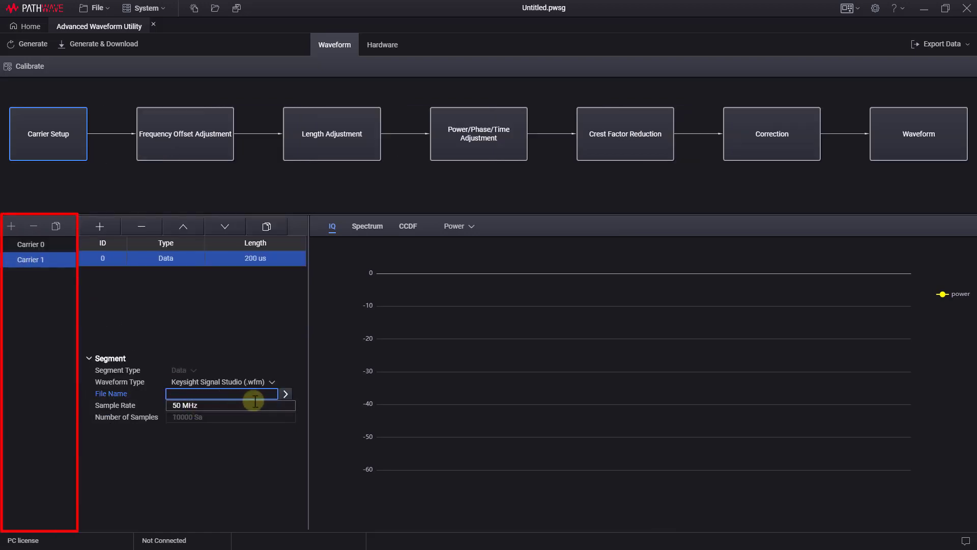
left_click(285, 394)
left_click(226, 108)
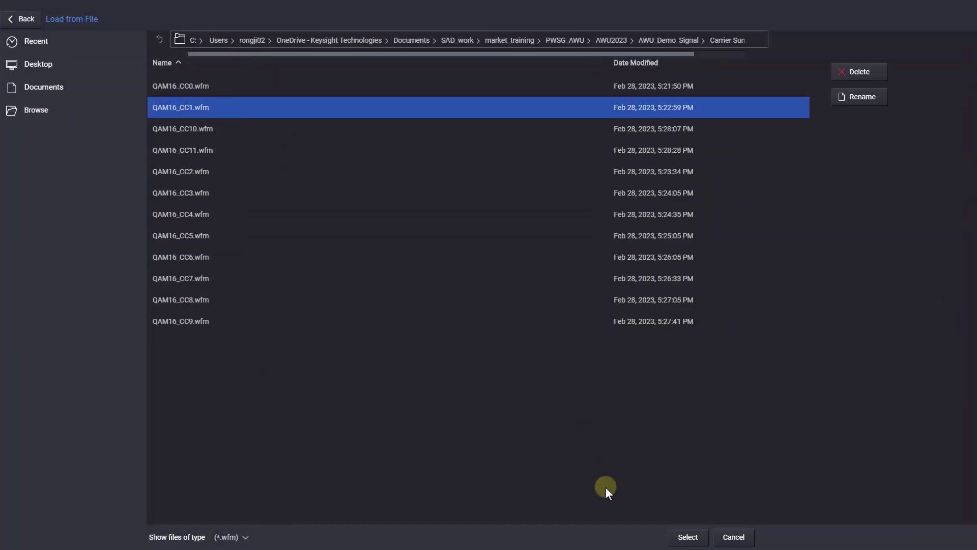
left_click(687, 538)
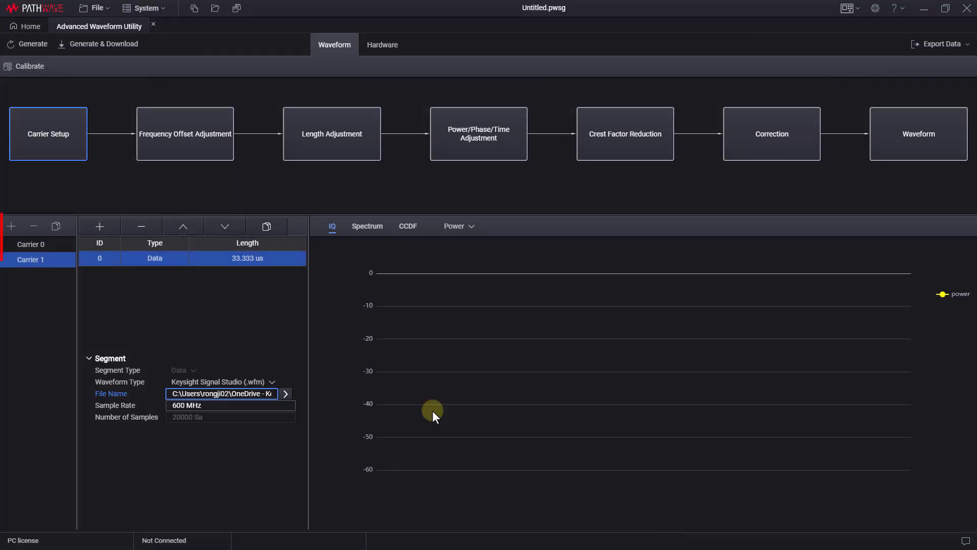
Add a third and fourth carrier and review the frequency offset and power/phase/timing blocks.
left_click(12, 226)
left_click(12, 226)
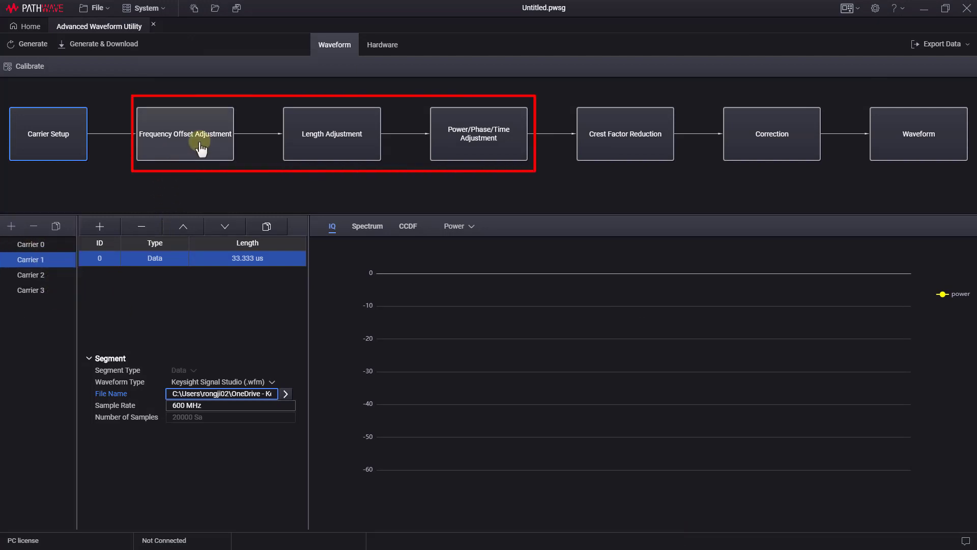
left_click(211, 162)
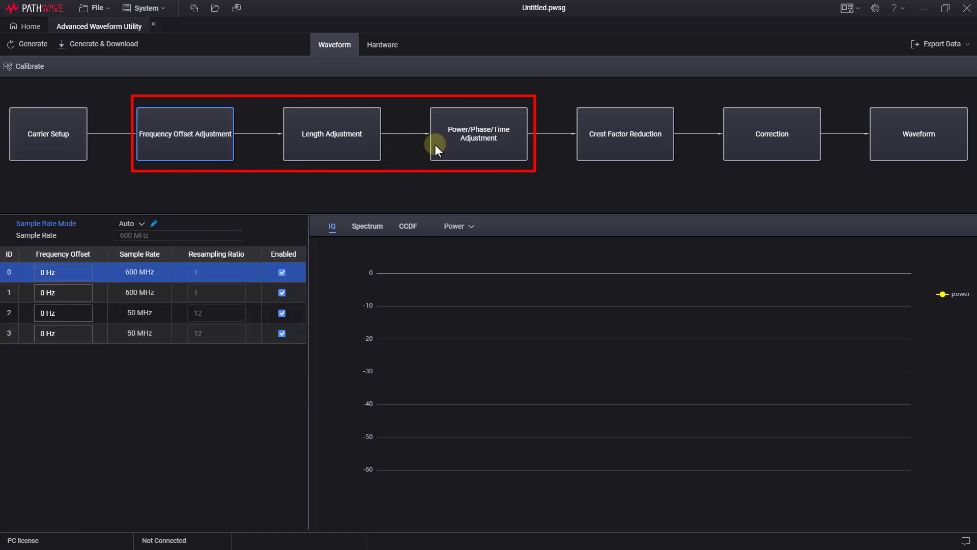
left_click(486, 153)
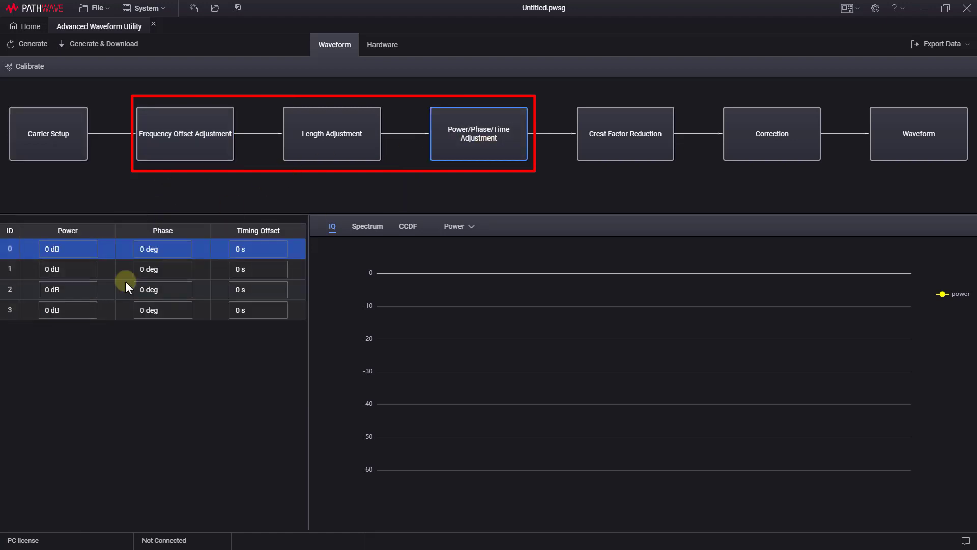
left_click(39, 155)
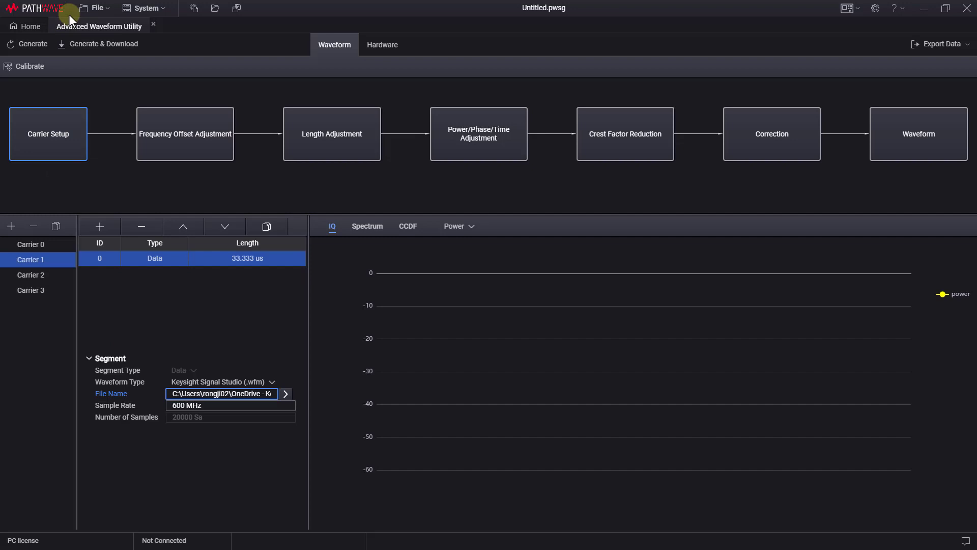
Open the saved setup QAM16_12CC_Random_Payload.pwsg.
left_click(95, 7)
left_click(113, 53)
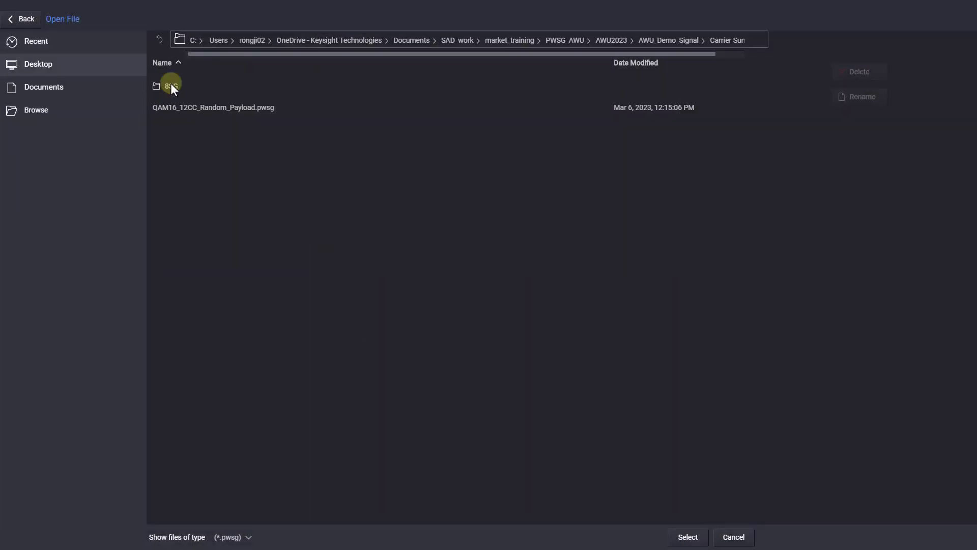
left_click(225, 113)
left_click(687, 537)
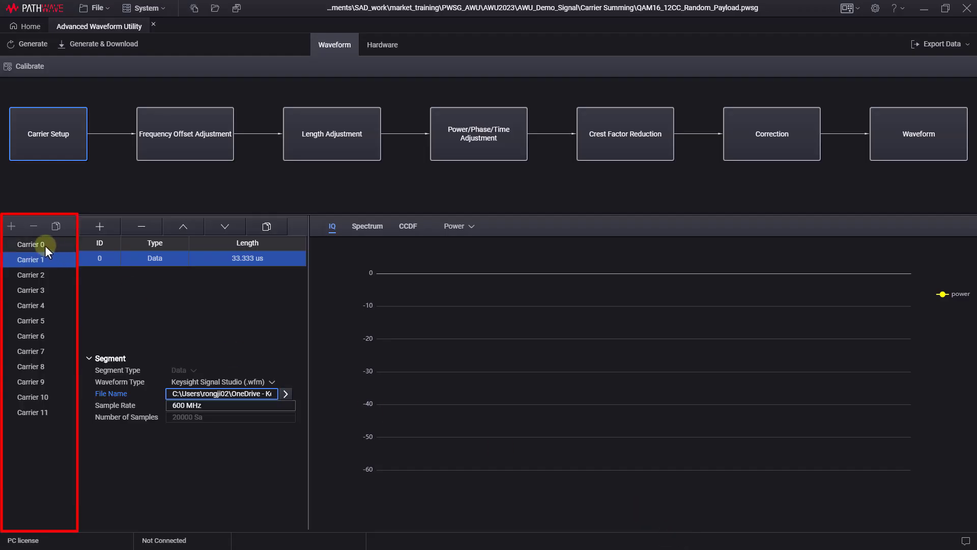
Review Carrier 2 and the per-carrier frequency offset, length, and power/phase/time settings.
left_click(35, 275)
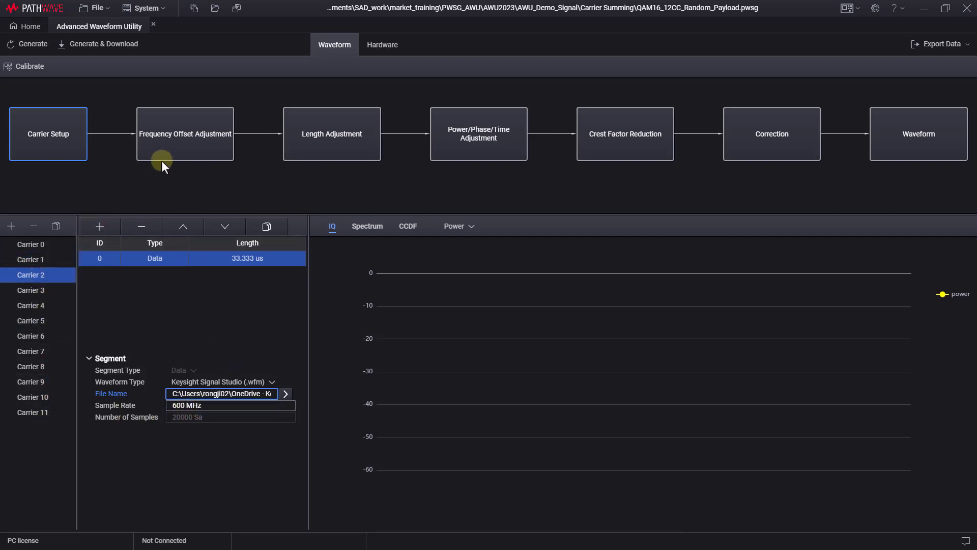
left_click(184, 148)
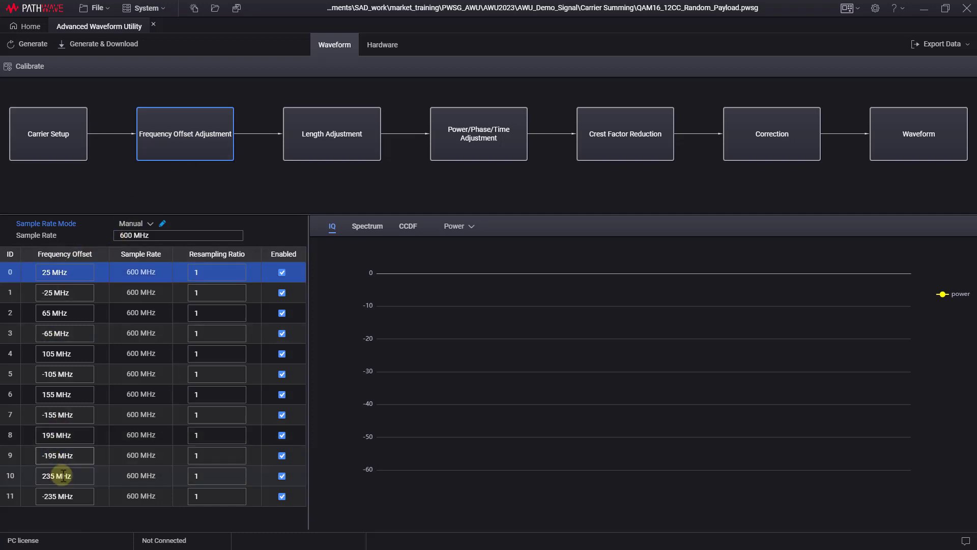
left_click(338, 148)
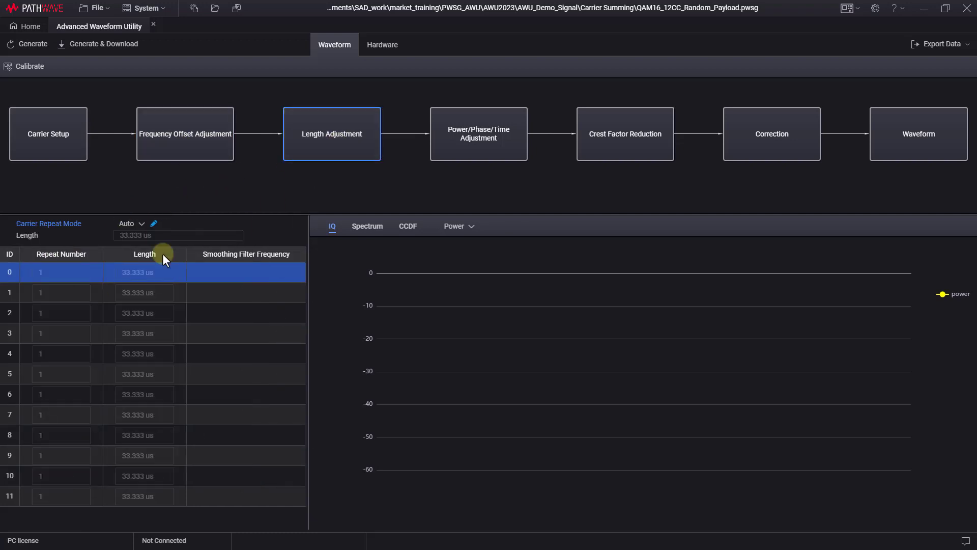
left_click(492, 150)
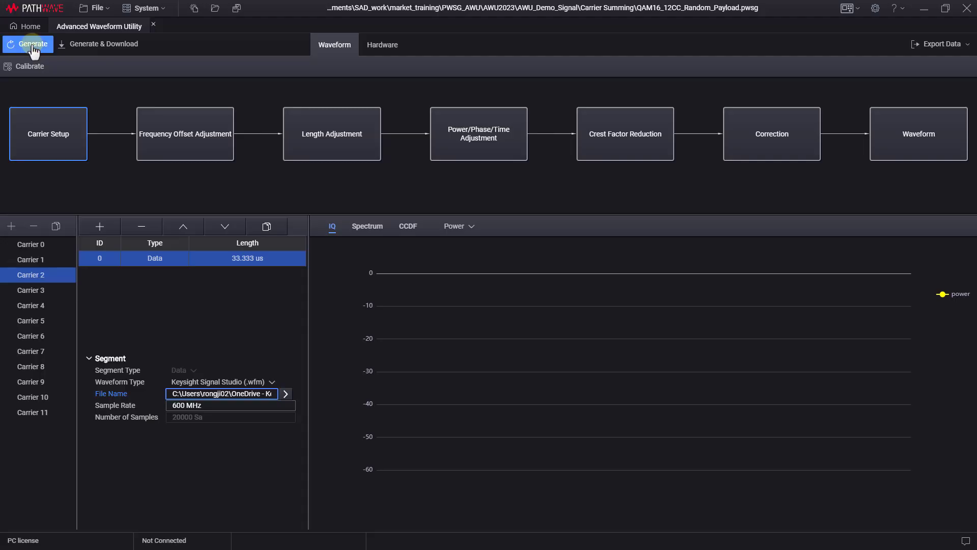
Generate the summed 12-carrier QAM16 waveform and view its spectrum.
left_click(32, 46)
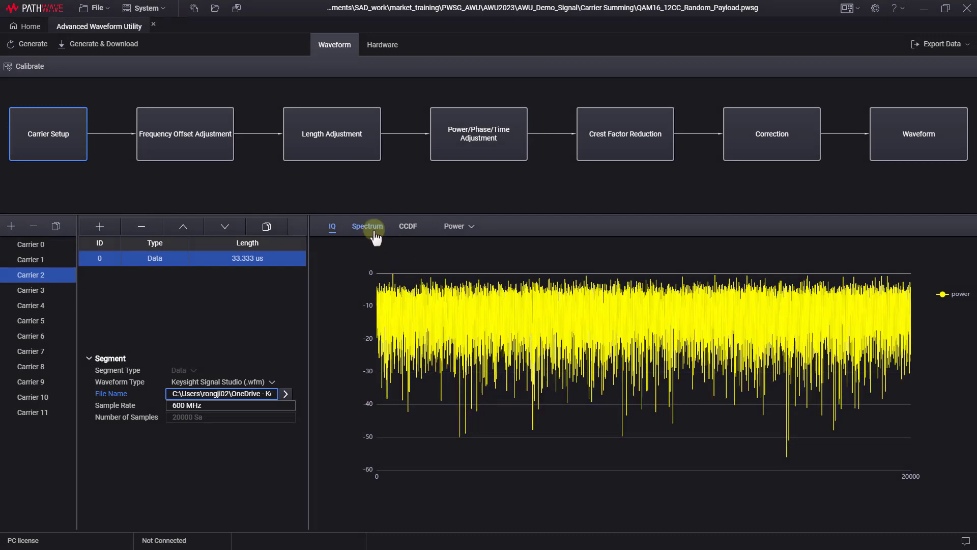
left_click(375, 232)
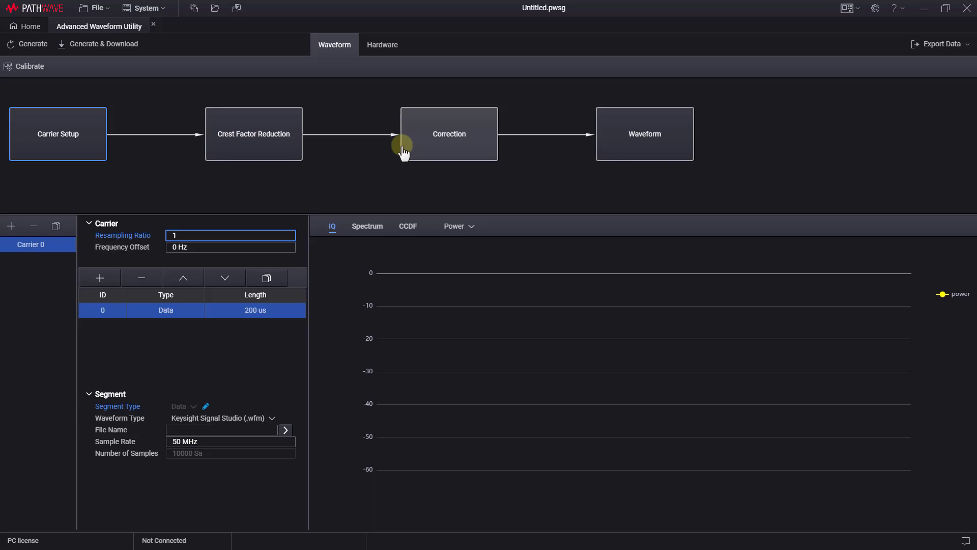
Load KsHRP-BP_SP1_SFD0_2ms.wfm into segment 0.
left_click(285, 431)
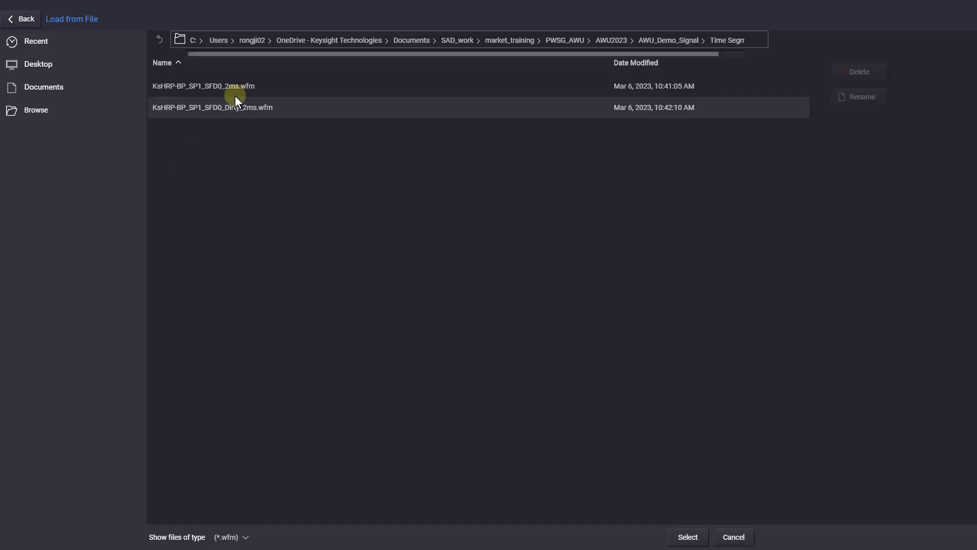
left_click(202, 89)
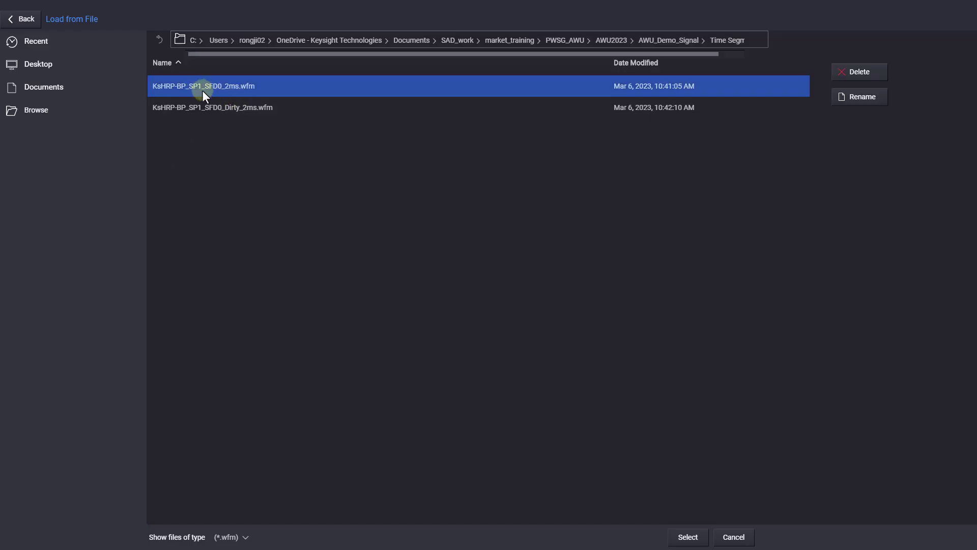
left_click(690, 537)
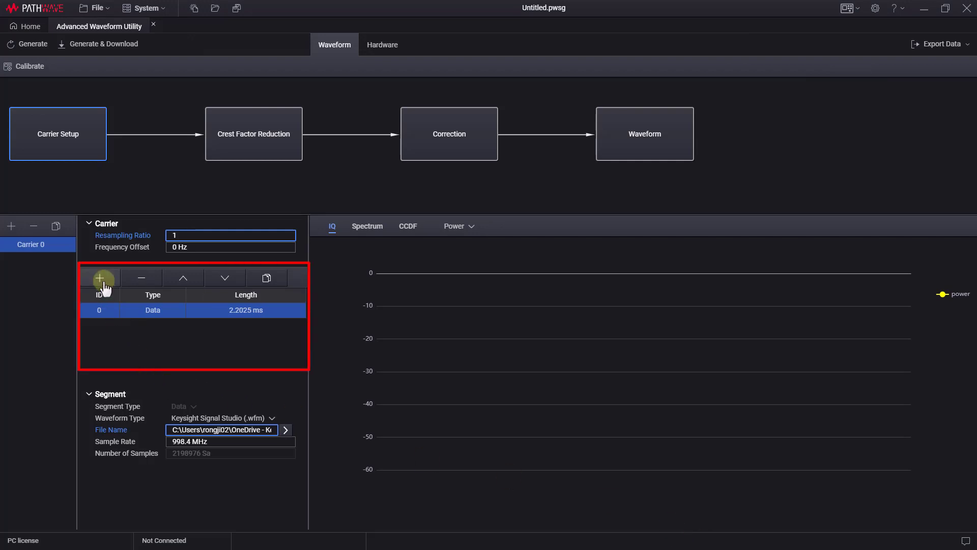
Add segment 1 with KsHRP-BP_SP1_SFD0_Dirty_2ms.wfm and generate the two-segment waveform.
left_click(100, 278)
left_click(109, 324)
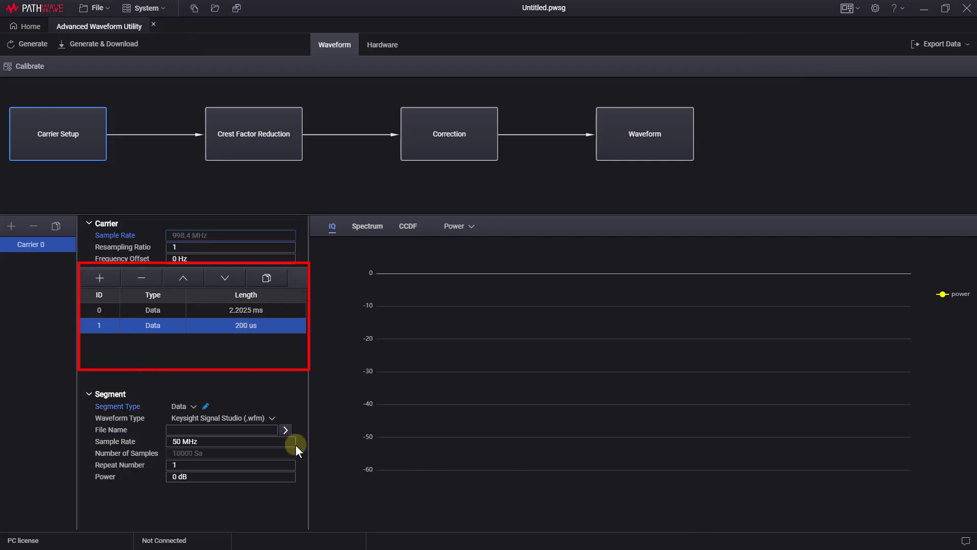
left_click(285, 431)
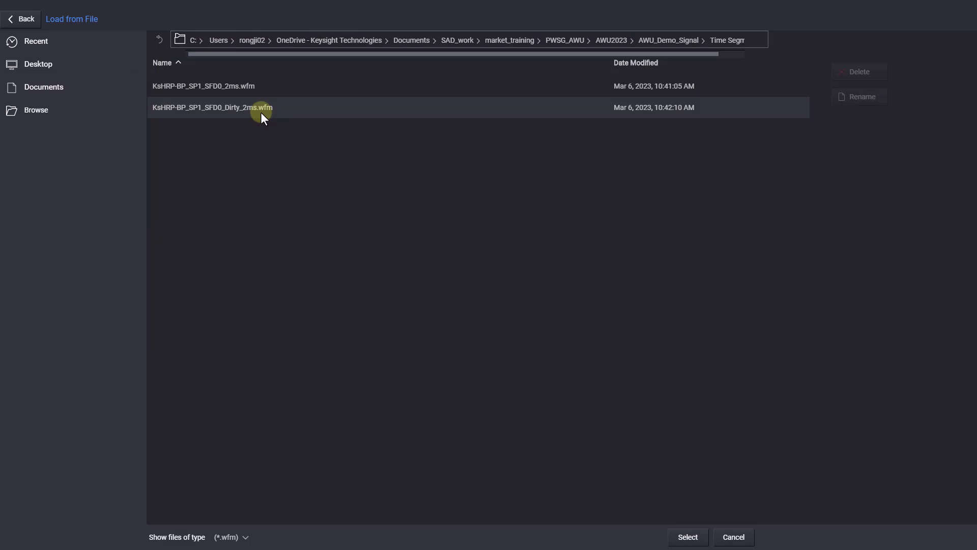
left_click(217, 111)
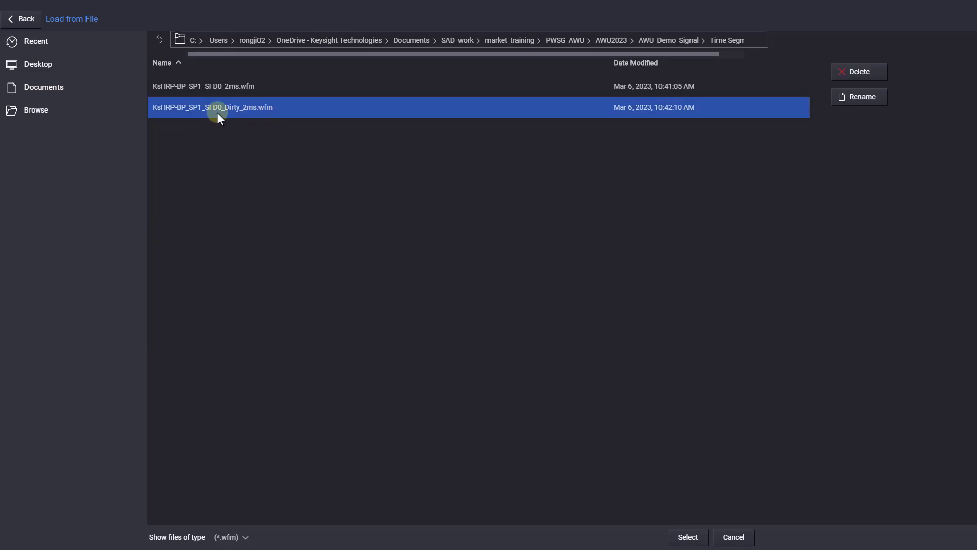
left_click(674, 537)
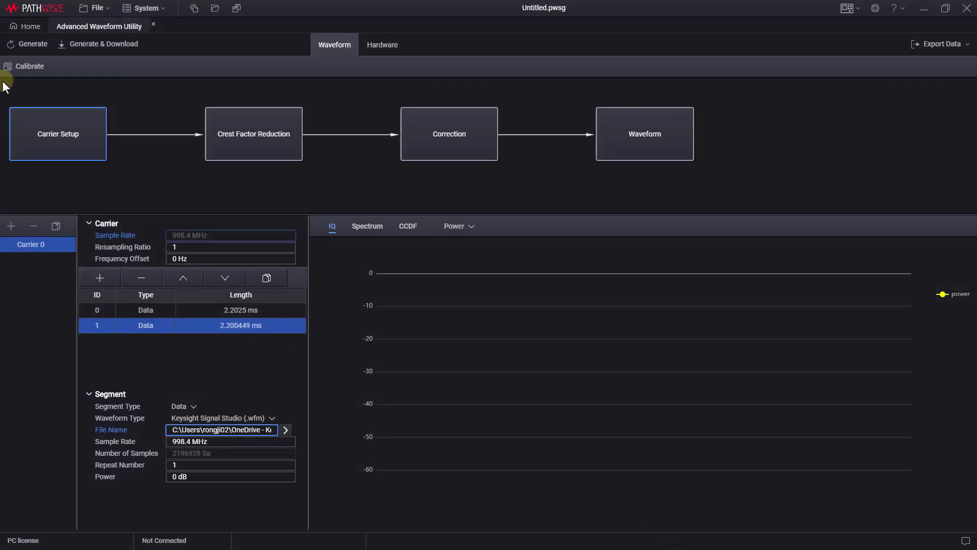
left_click(23, 44)
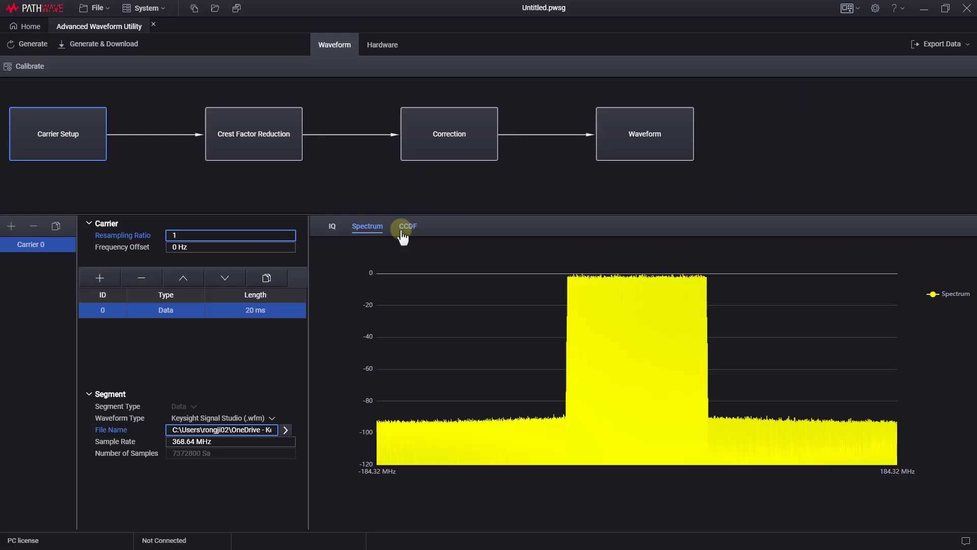
Show the CCDF of the 20 ms waveform, peaking at 11.72 dB.
left_click(403, 233)
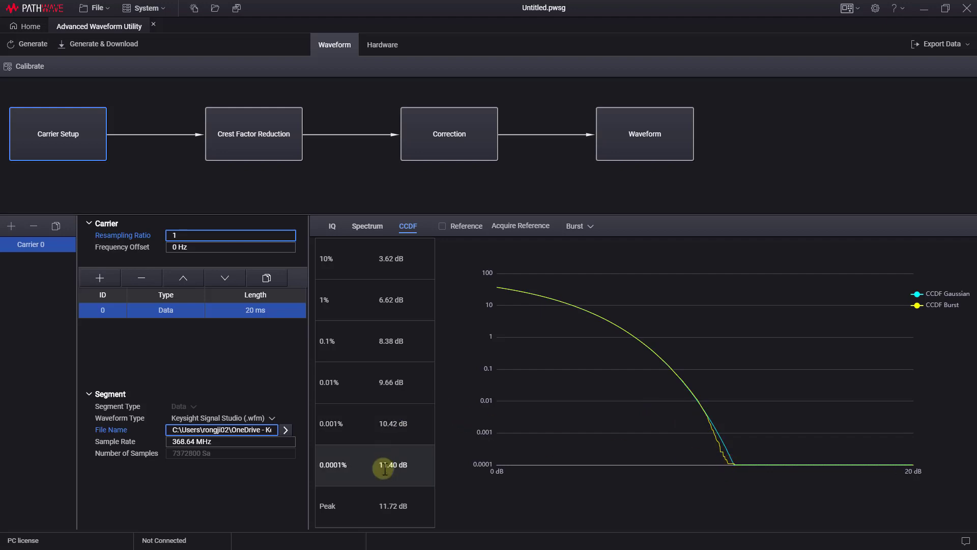
Enable crest factor reduction and set the first two mask frequencies to -50 and -10 MHz.
left_click(256, 151)
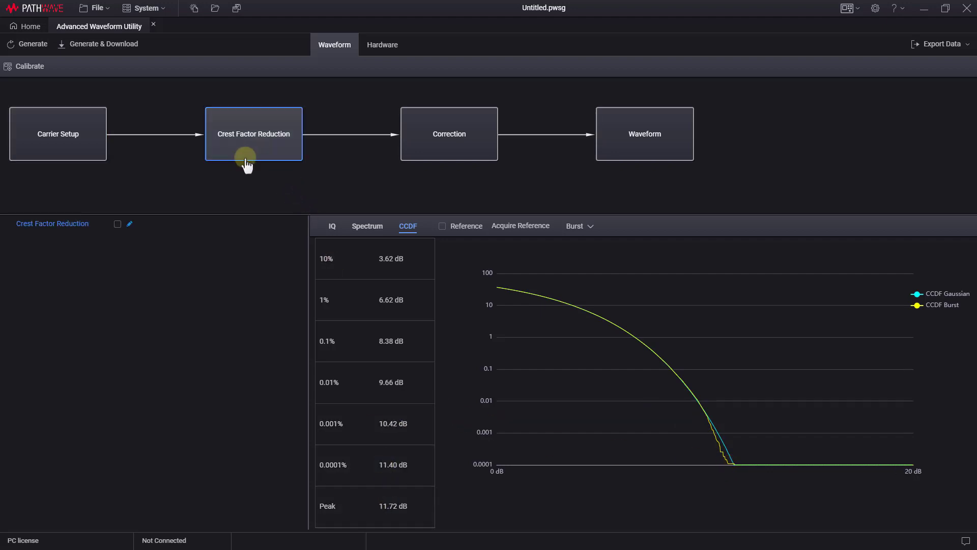
left_click(117, 225)
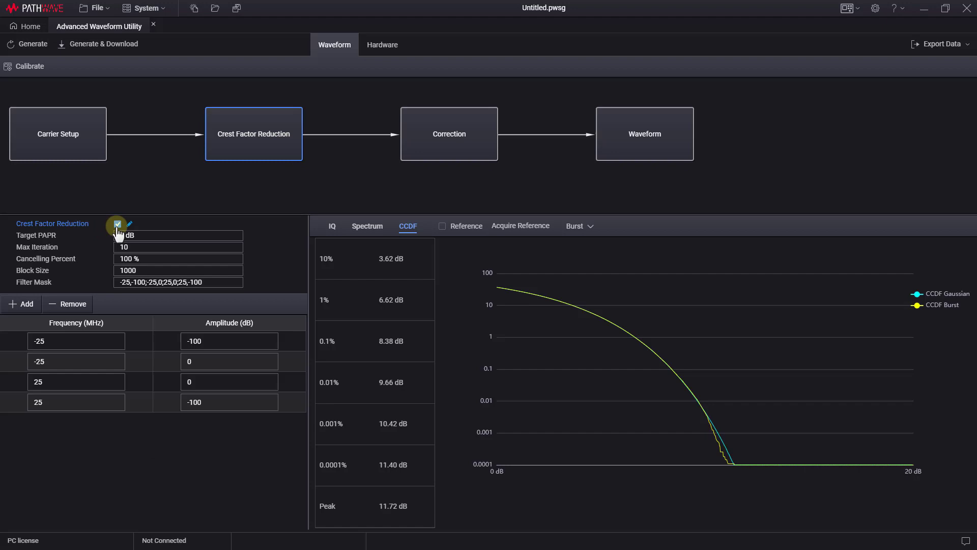
left_click(54, 341)
left_click(54, 341)
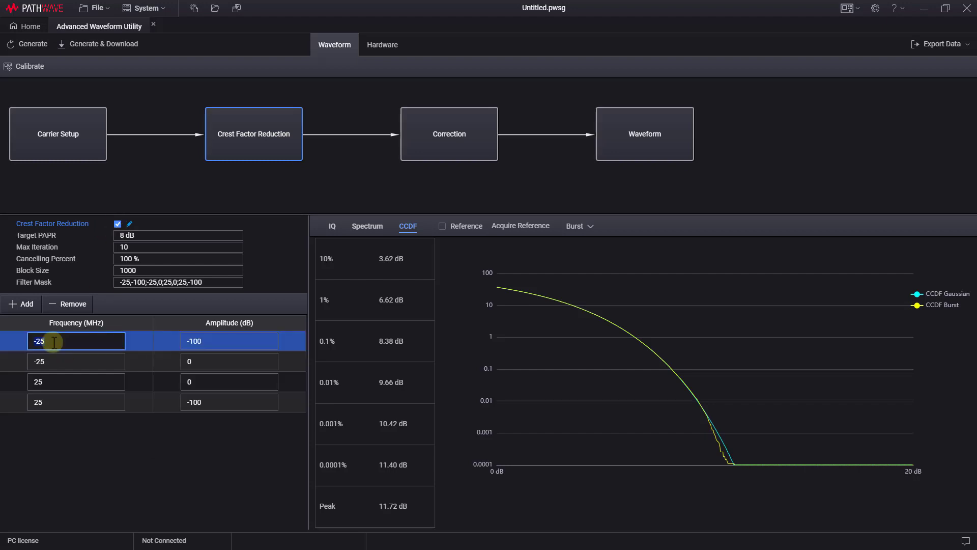
type("-50")
left_click(50, 362)
left_click(50, 362)
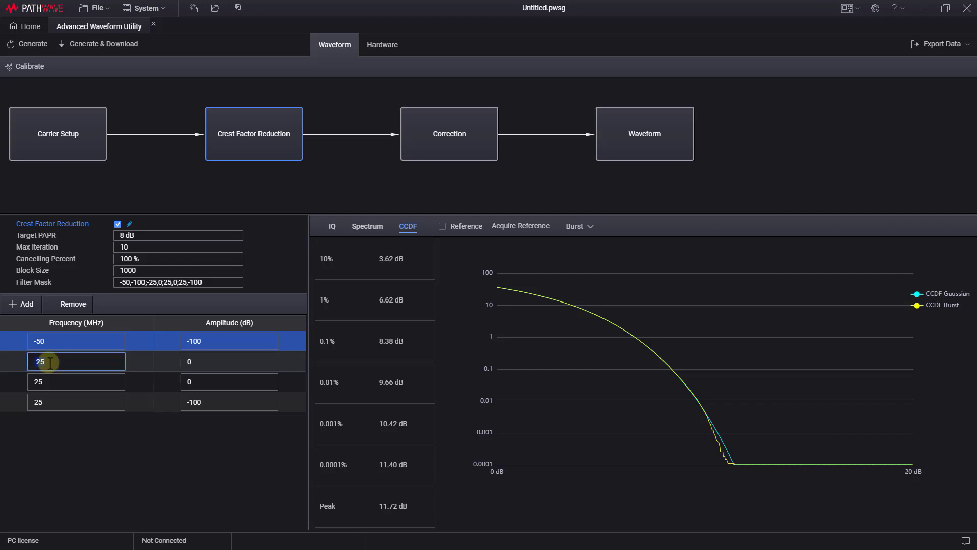
type("-10")
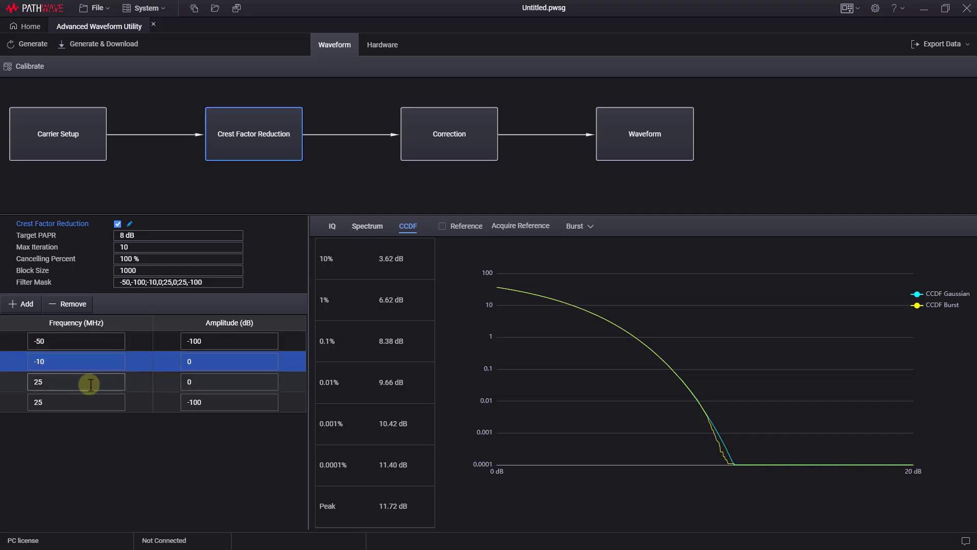
Set the remaining filter-mask frequencies to 10 and 50 MHz.
double_click(51, 381)
type("10")
left_click(39, 402)
left_click(39, 401)
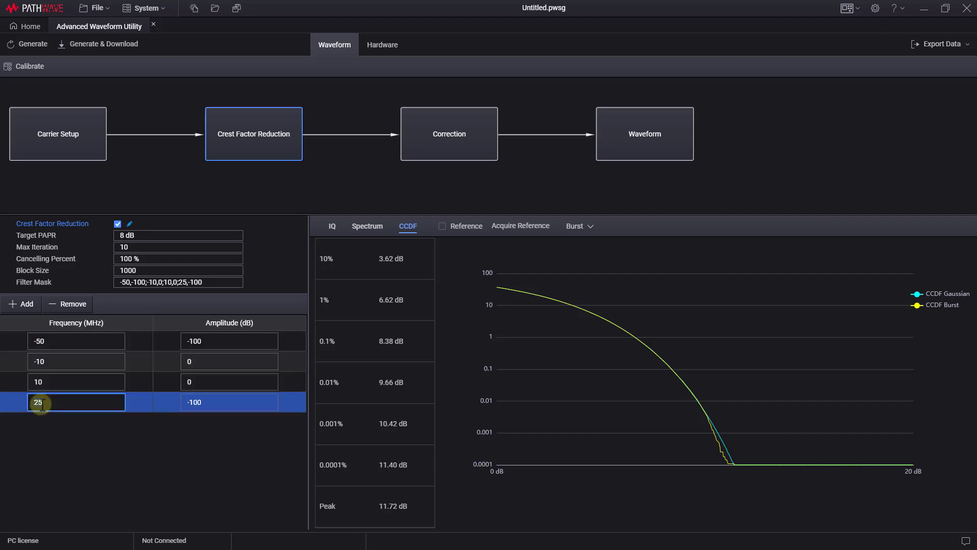
type("50")
left_click(228, 404)
Regenerate the waveform with crest factor reduction at the 8 dB PAPR target.
left_click(28, 43)
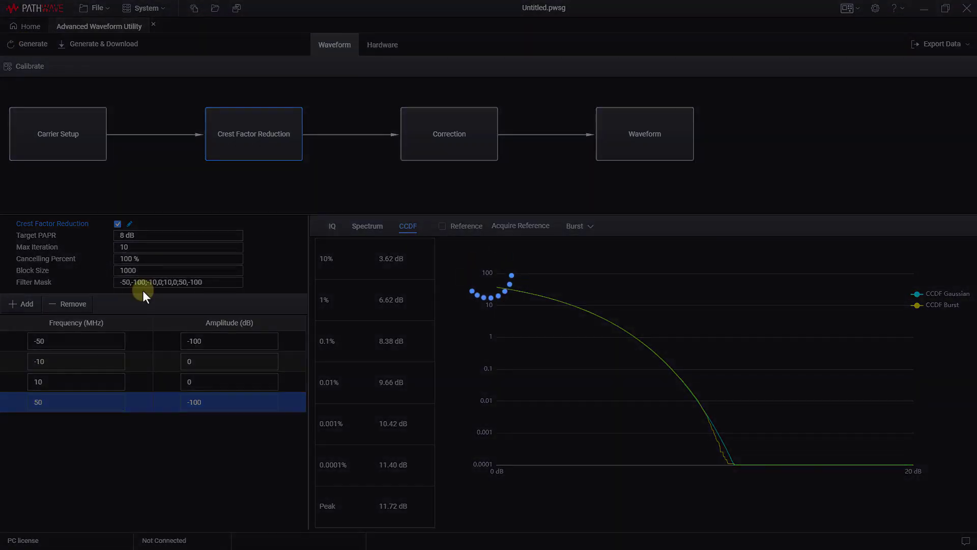